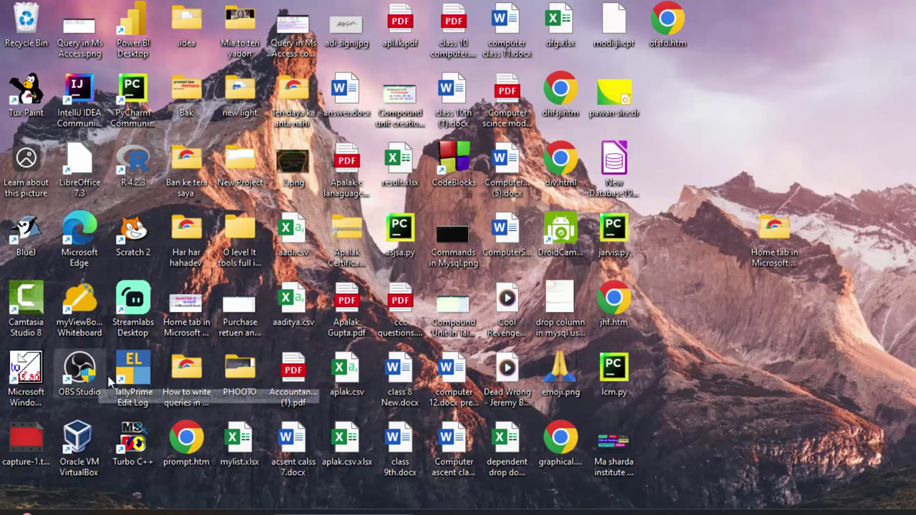
# Start TallyPrime in educational mode and open the Grocessary Shop company.
pyautogui.doubleClick(131, 378)
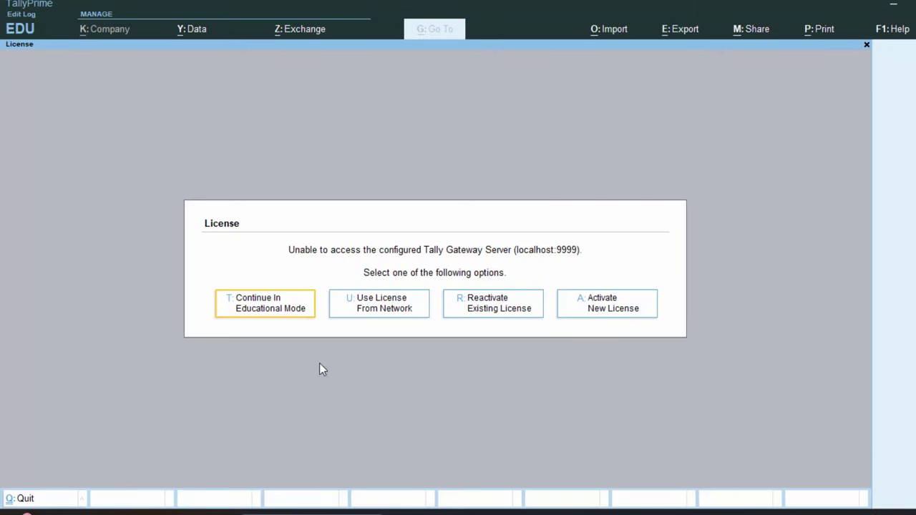
pyautogui.click(304, 311)
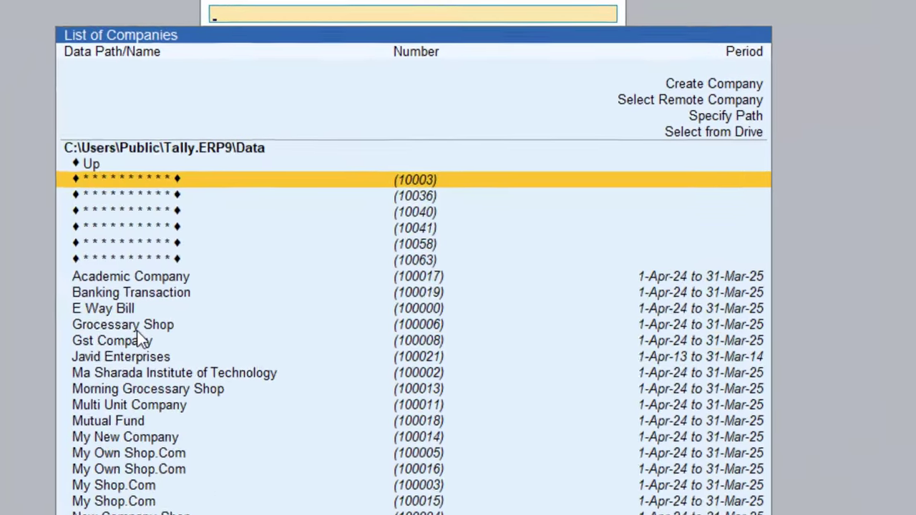
pyautogui.click(239, 304)
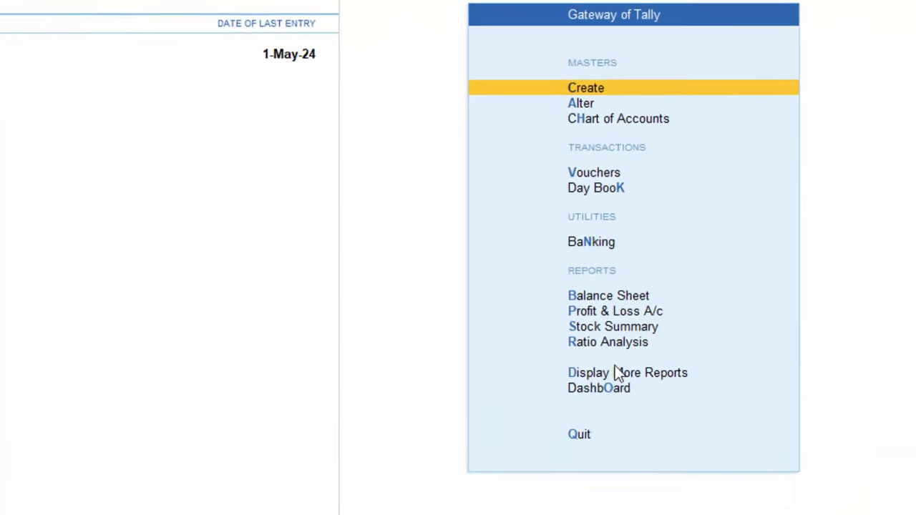
# Examine the closing quantities of Almond, Besan and Toffee in the Stock Summary.
pyautogui.click(623, 326)
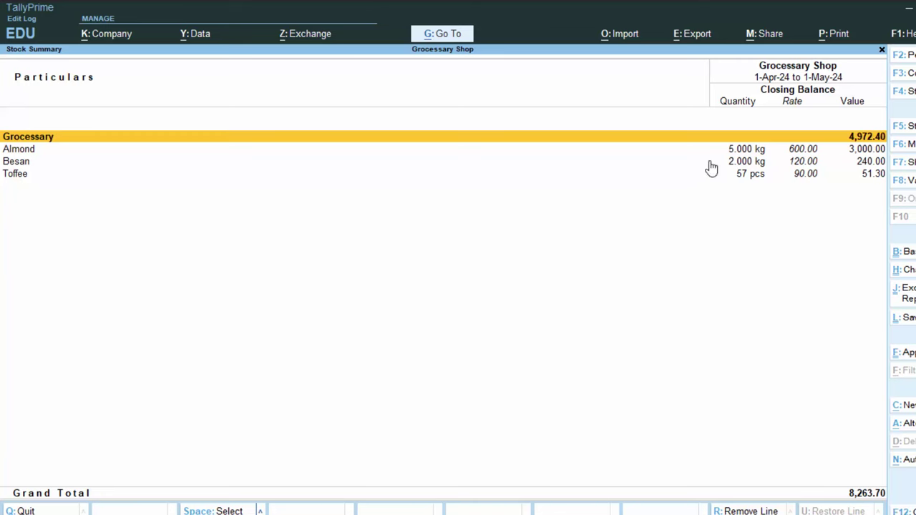
pyautogui.click(743, 151)
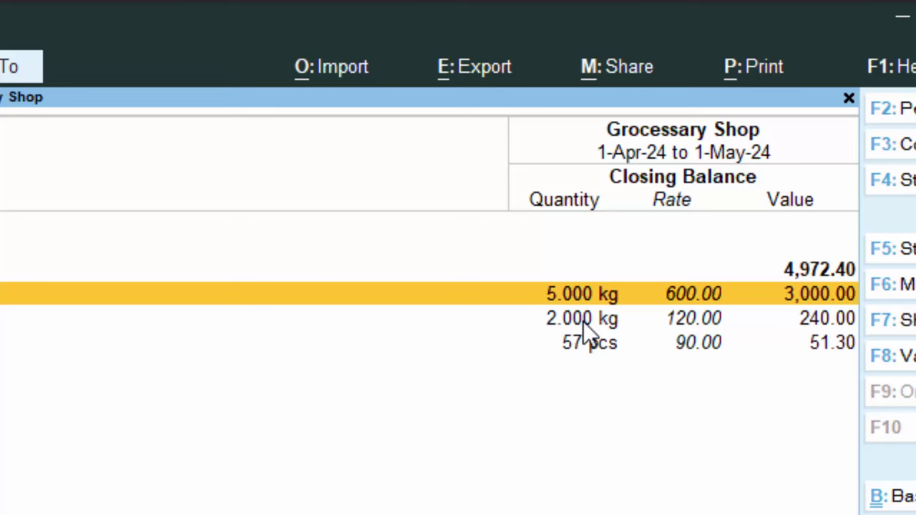
pyautogui.click(583, 321)
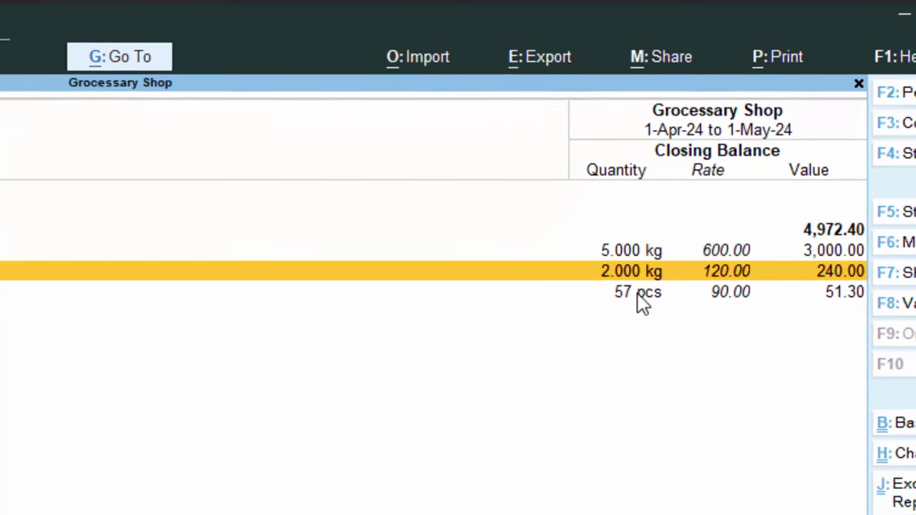
pyautogui.click(586, 347)
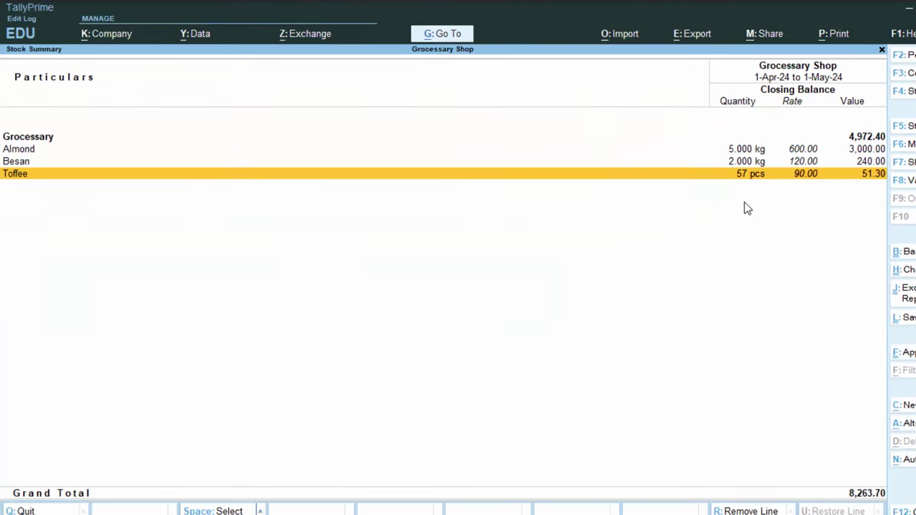
pyautogui.press('Escape')
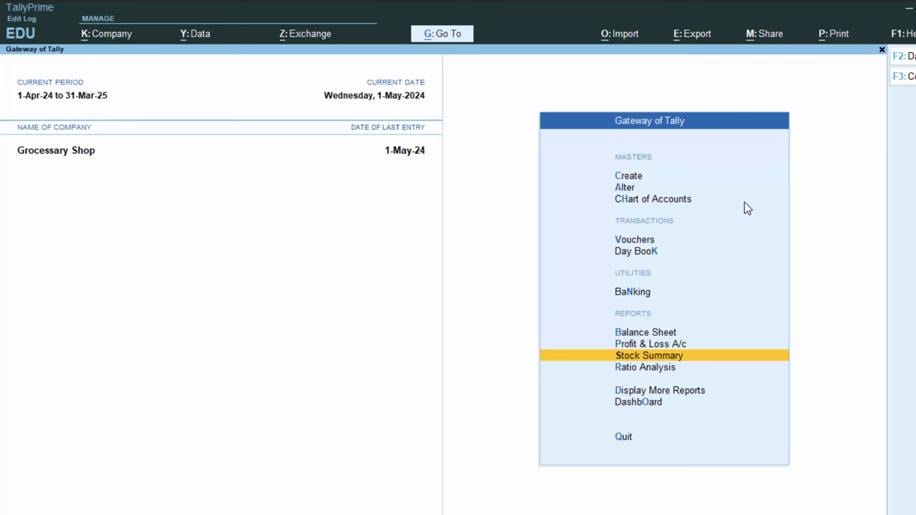
# Start a new sales voucher for Grocessary Shop.
pyautogui.press('Up')
pyautogui.press('Up')
pyautogui.press('Up')
pyautogui.press('Up')
pyautogui.press('Up')
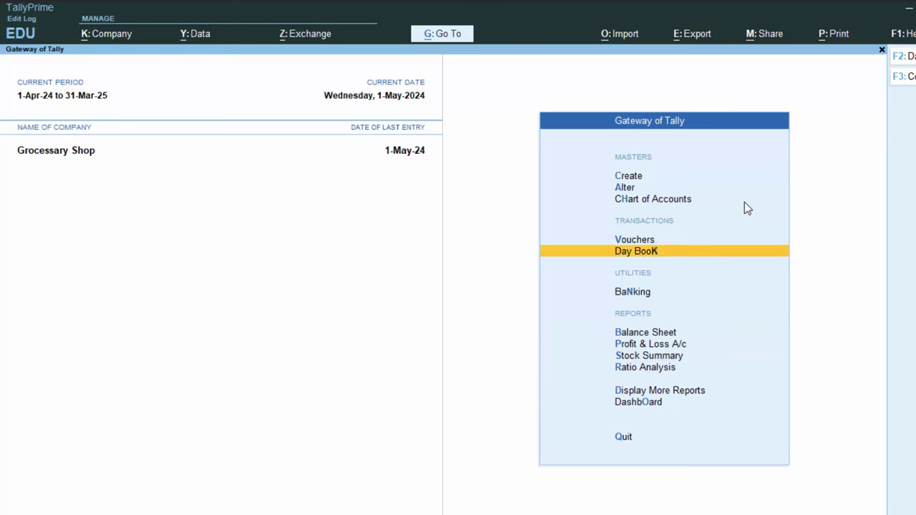
pyautogui.press('Return')
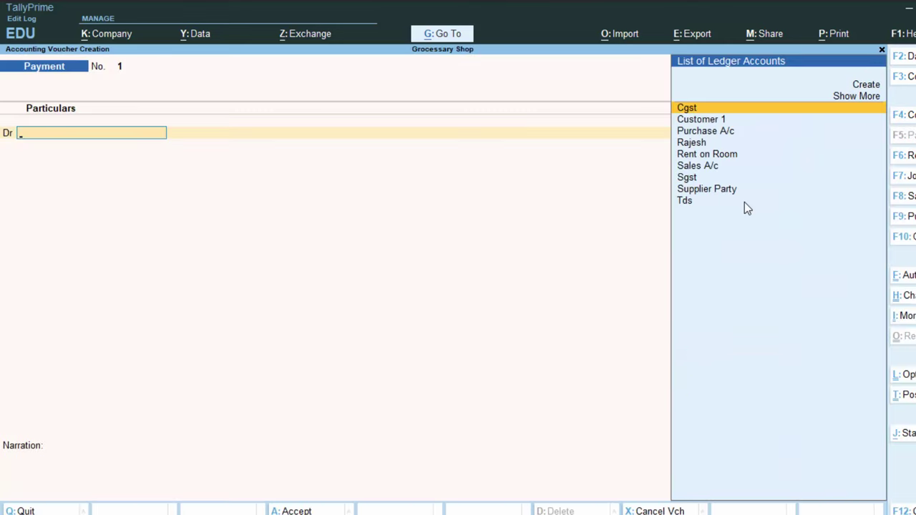
pyautogui.click(907, 198)
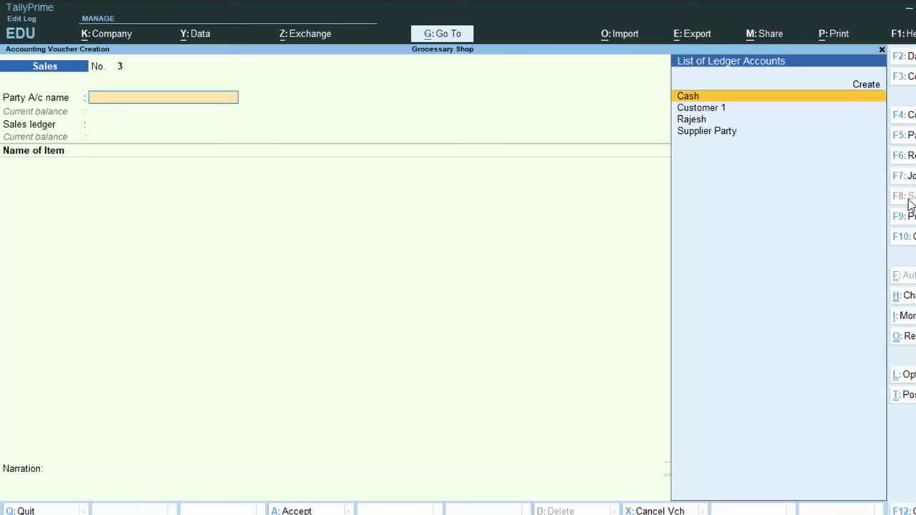
# Set the voucher's party to Customer 1 with blank dispatch details, and use Sales A/c as the sales ledger.
pyautogui.press('Down')
pyautogui.press('Return')
pyautogui.press('Return')
pyautogui.press('Return')
pyautogui.press('Return')
pyautogui.press('Return')
pyautogui.press('Return')
pyautogui.press('Return')
pyautogui.press('Return')
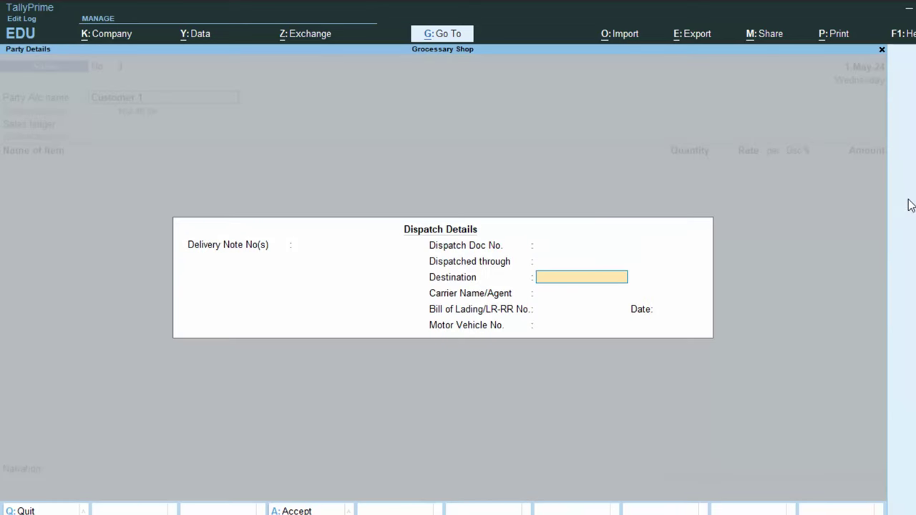
pyautogui.press('Return')
pyautogui.press('Return')
pyautogui.press('Return')
pyautogui.press('Return')
pyautogui.press('Return')
pyautogui.press('Return')
pyautogui.press('Return')
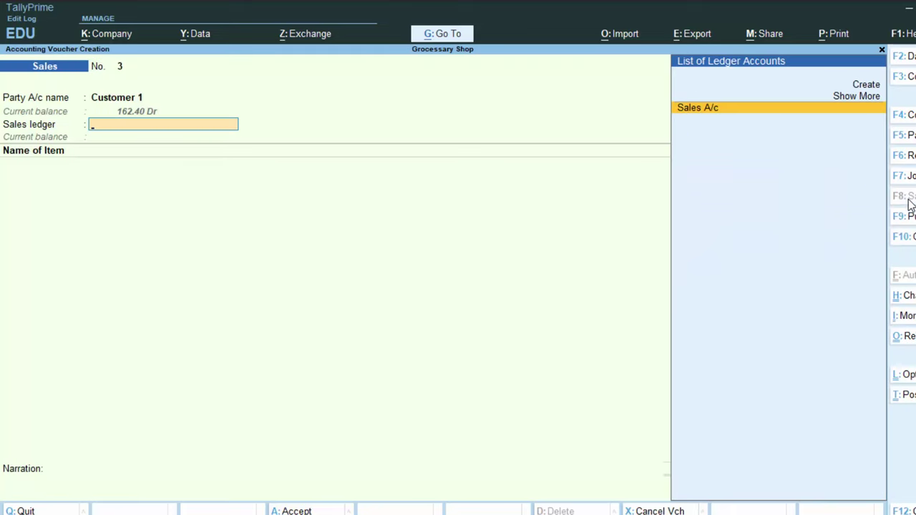
pyautogui.press('Return')
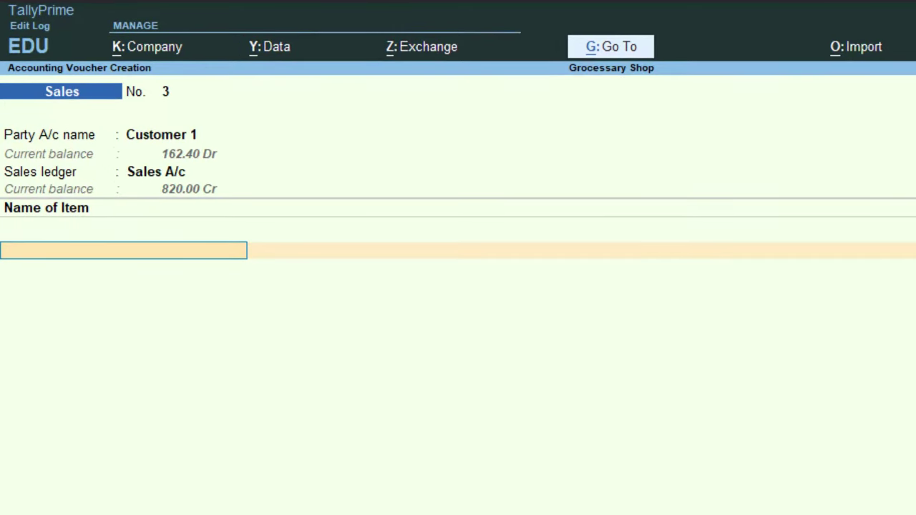
# Create a stock item from within the voucher, naming it Red Chilli Powder under the Primary group.
pyautogui.hotkey('alt', 'c')
pyautogui.write('Red')
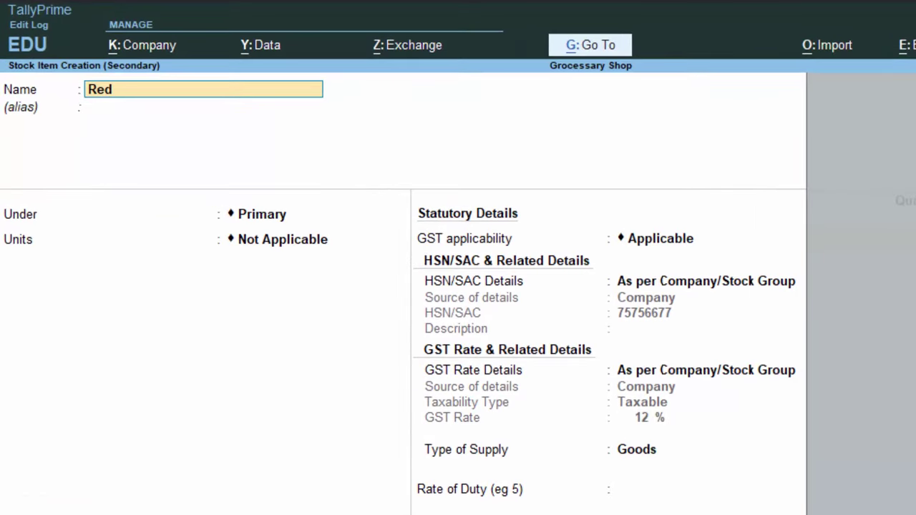
pyautogui.write(' Chilli Pod')
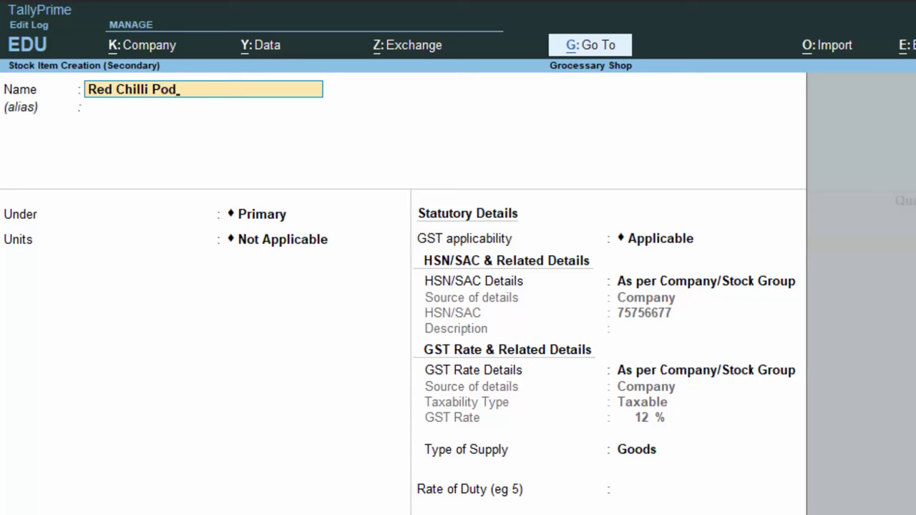
pyautogui.write('wder')
pyautogui.press('BackSpace')
pyautogui.press('BackSpace')
pyautogui.press('BackSpace')
pyautogui.press('BackSpace')
pyautogui.press('BackSpace')
pyautogui.write('wder')
pyautogui.press('Return')
pyautogui.press('Return')
pyautogui.press('Return')
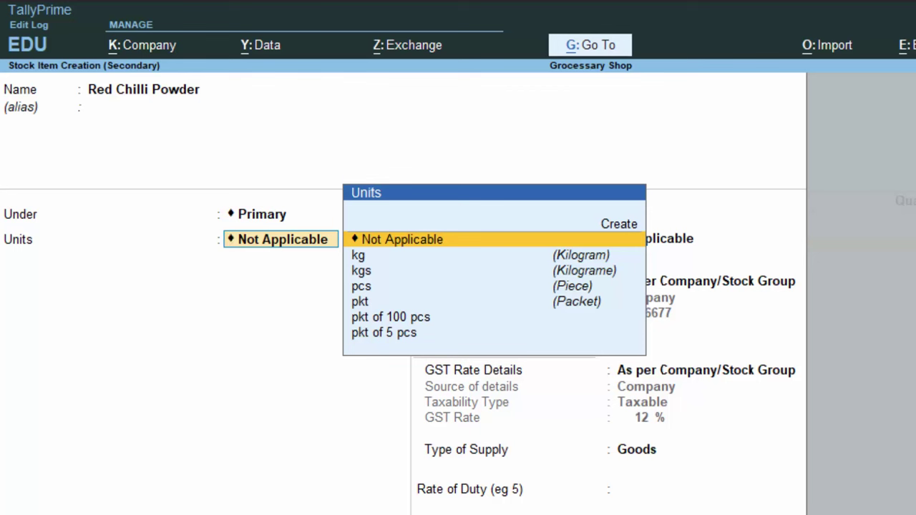
# Set the new item's unit to pkt, keep the default GST details and save it into the voucher.
pyautogui.press('Down')
pyautogui.press('Down')
pyautogui.press('Down')
pyautogui.press('Down')
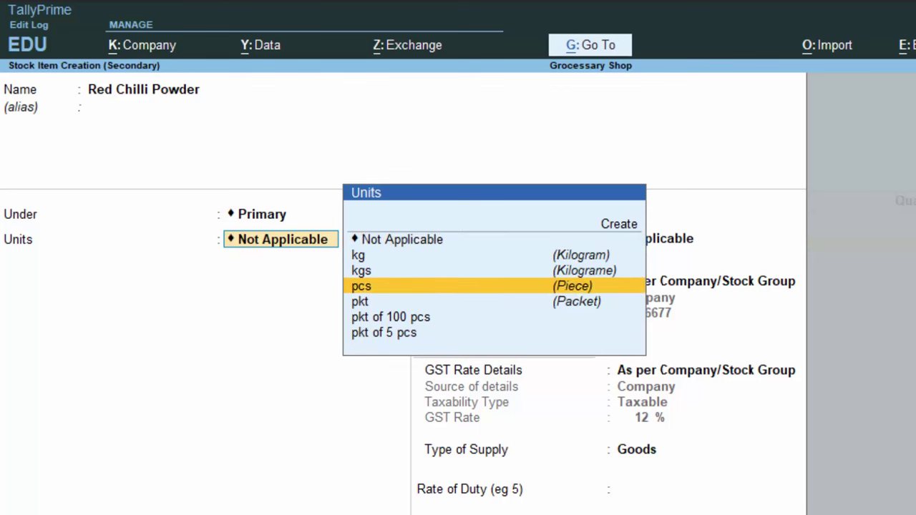
pyautogui.press('Return')
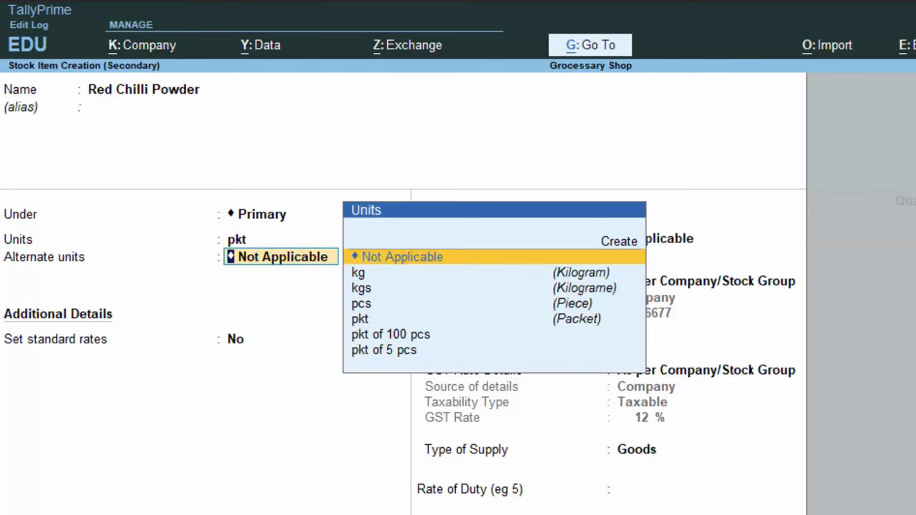
pyautogui.press('Return')
pyautogui.press('Return')
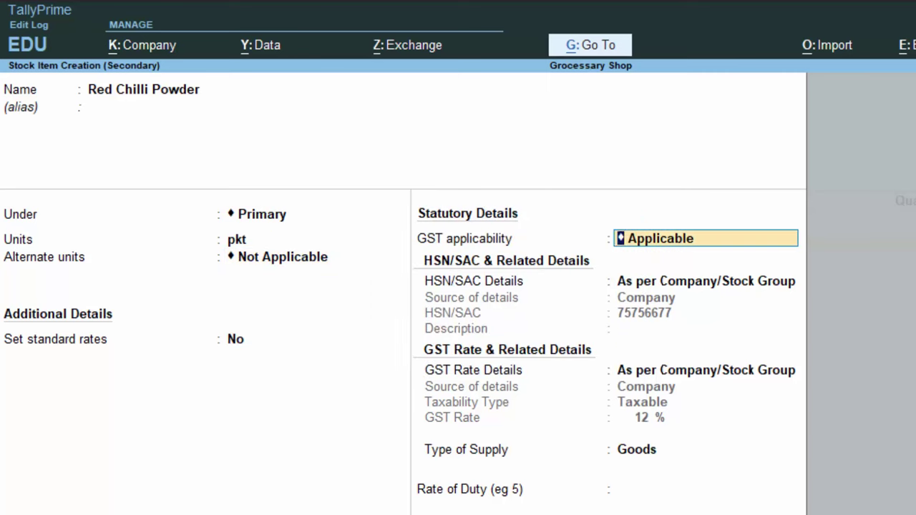
pyautogui.press('Return')
pyautogui.press('Return')
pyautogui.press('Return')
pyautogui.press('Return')
pyautogui.press('Return')
pyautogui.press('Return')
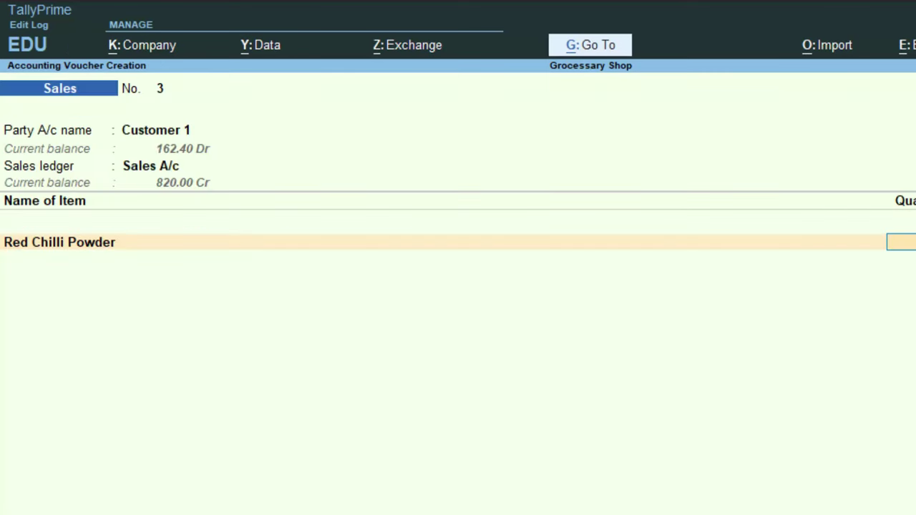
# Try to sell a quantity of 50 pkt of Red Chilli Powder in the sales voucher.
pyautogui.write('50')
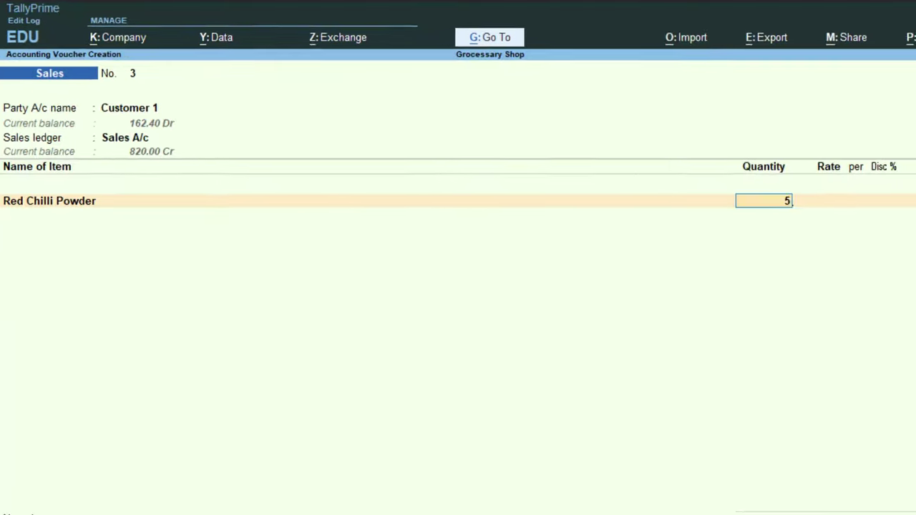
pyautogui.press('Return')
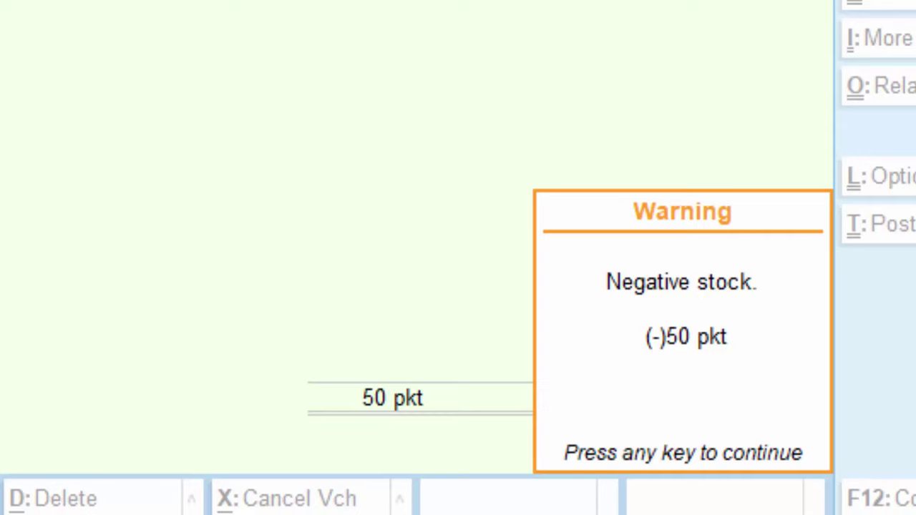
pyautogui.press('Escape')
pyautogui.press('Escape')
pyautogui.press('y')
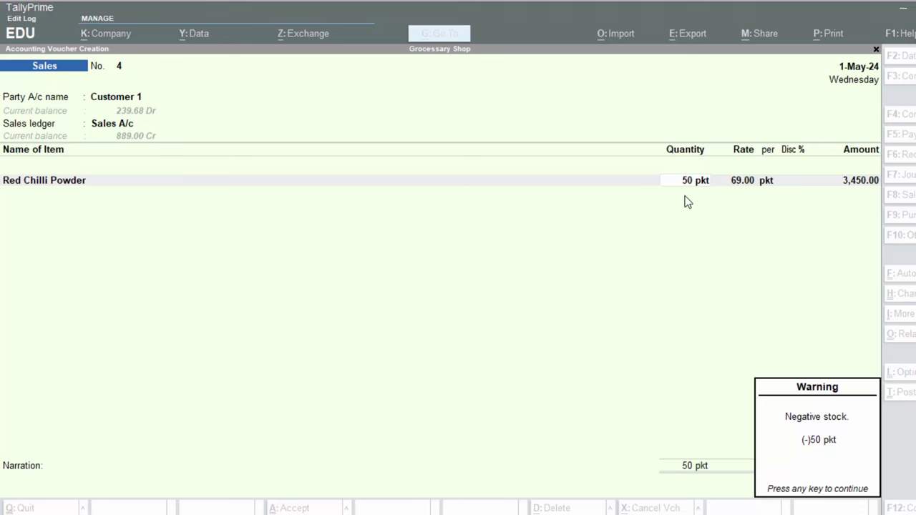
pyautogui.press('Return')
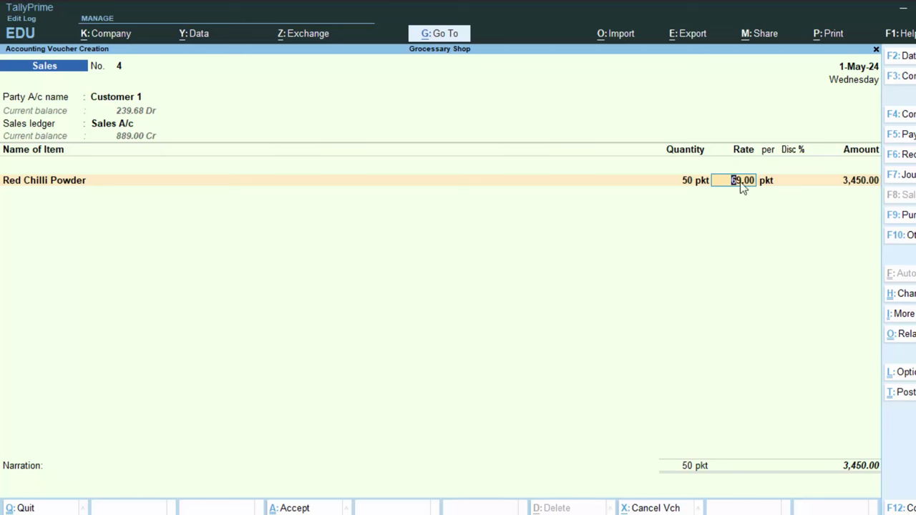
# Set the Red Chilli Powder quantity in the sales voucher to 1 pkt.
pyautogui.click(693, 184)
pyautogui.write('1')
pyautogui.press('Return')
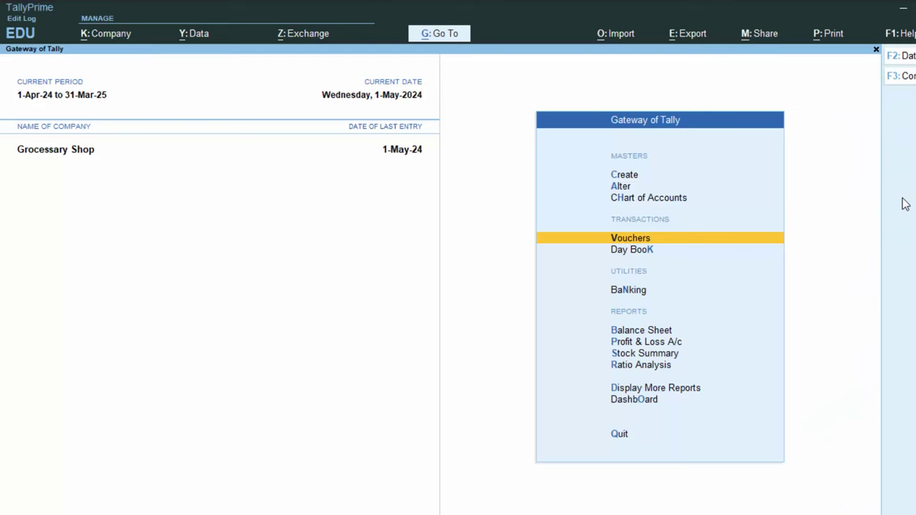
pyautogui.press('Up')
pyautogui.press('Up')
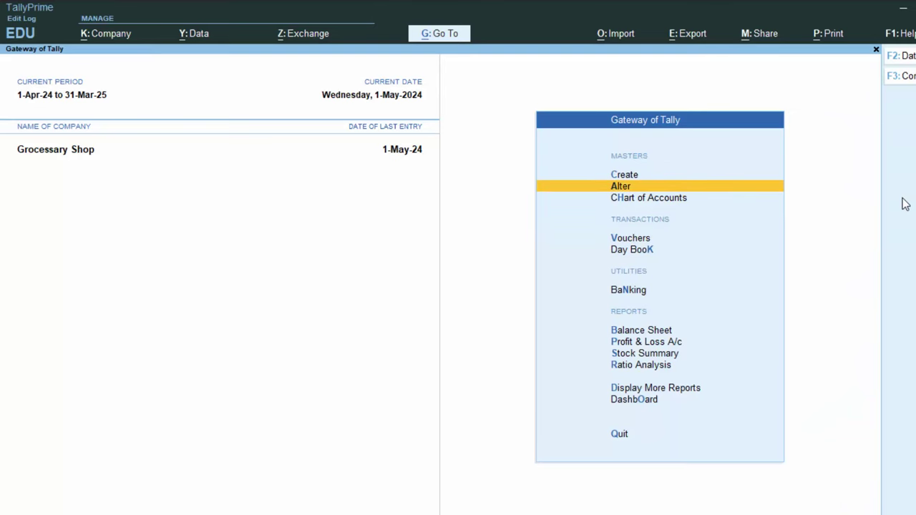
pyautogui.press('Return')
pyautogui.press('Down')
pyautogui.press('Return')
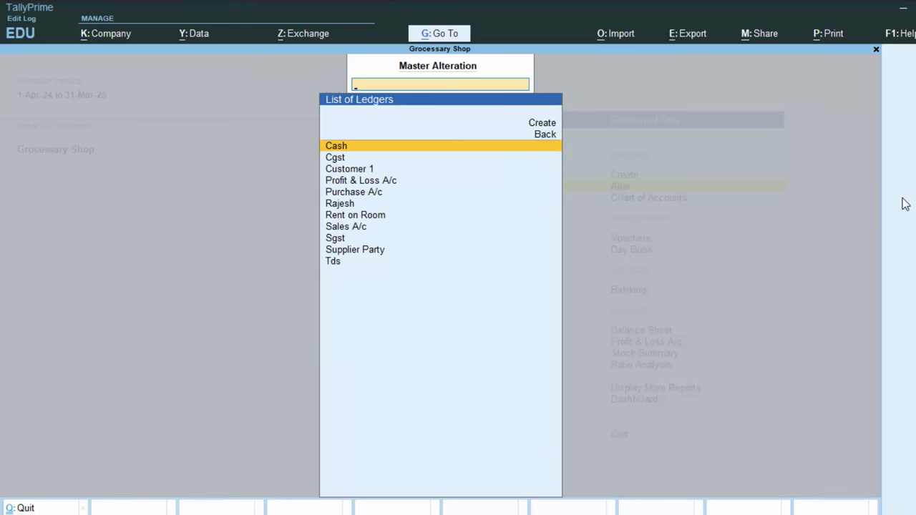
pyautogui.press('Down')
pyautogui.press('Down')
pyautogui.press('Down')
pyautogui.press('Escape')
pyautogui.press('Escape')
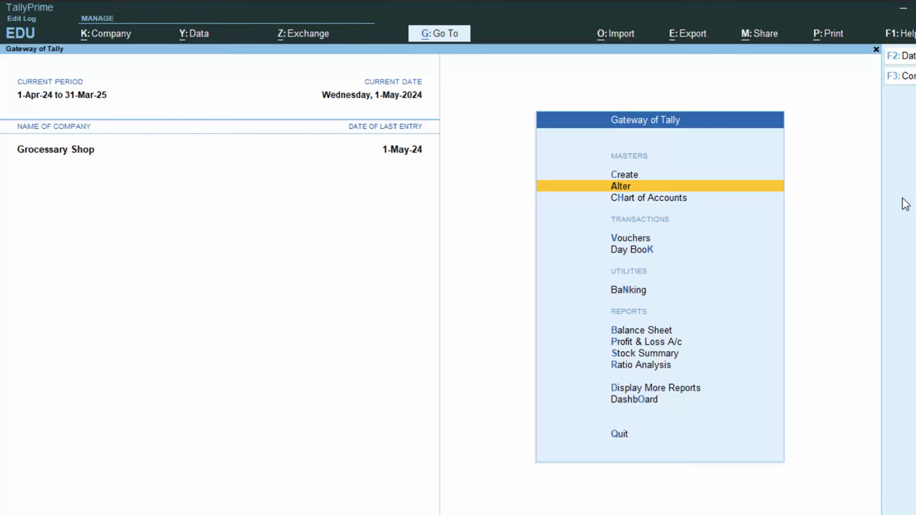
# Open the Red Chilli Powder stock item for alteration.
pyautogui.press('Return')
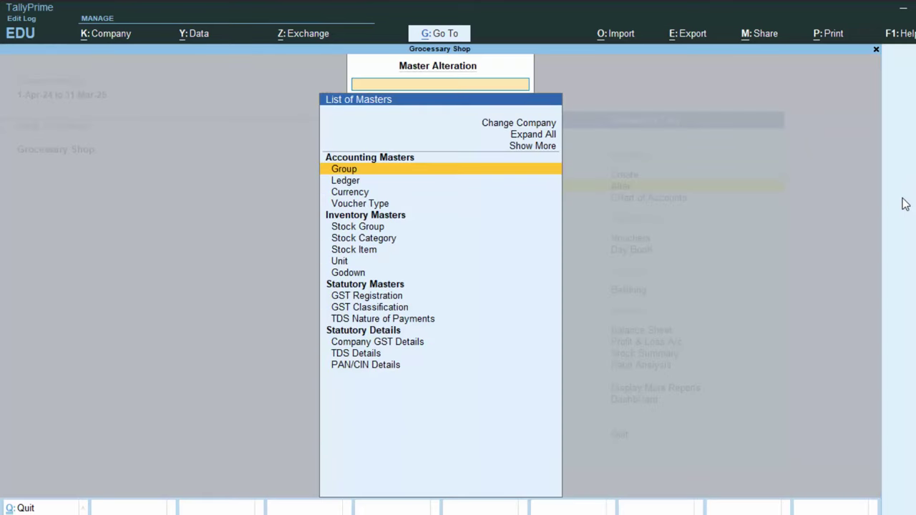
pyautogui.press('Down')
pyautogui.press('Down')
pyautogui.press('Down')
pyautogui.press('Down')
pyautogui.press('Down')
pyautogui.press('Down')
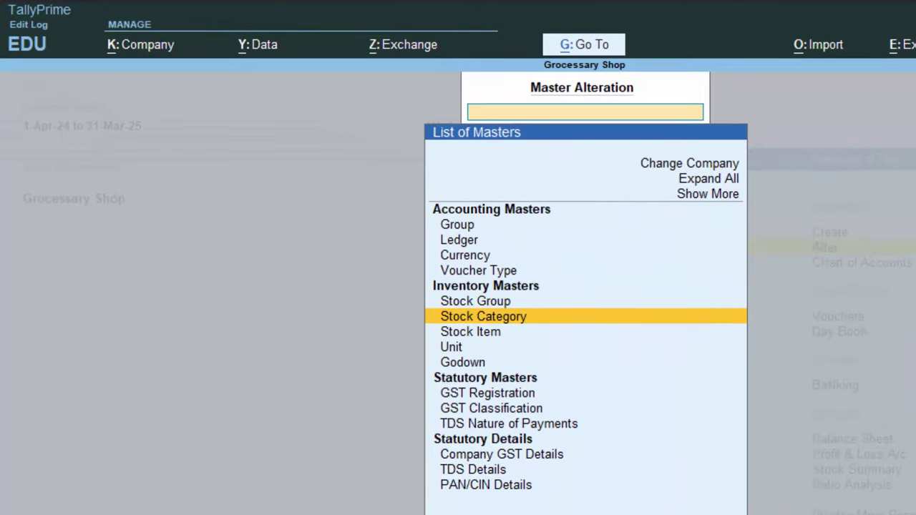
pyautogui.press('Return')
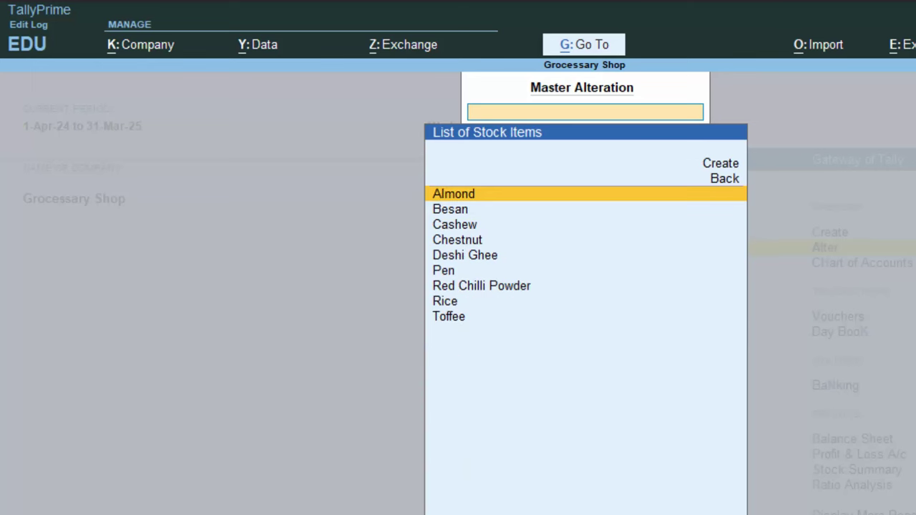
pyautogui.press('Down')
pyautogui.press('Down')
pyautogui.press('Down')
pyautogui.press('Down')
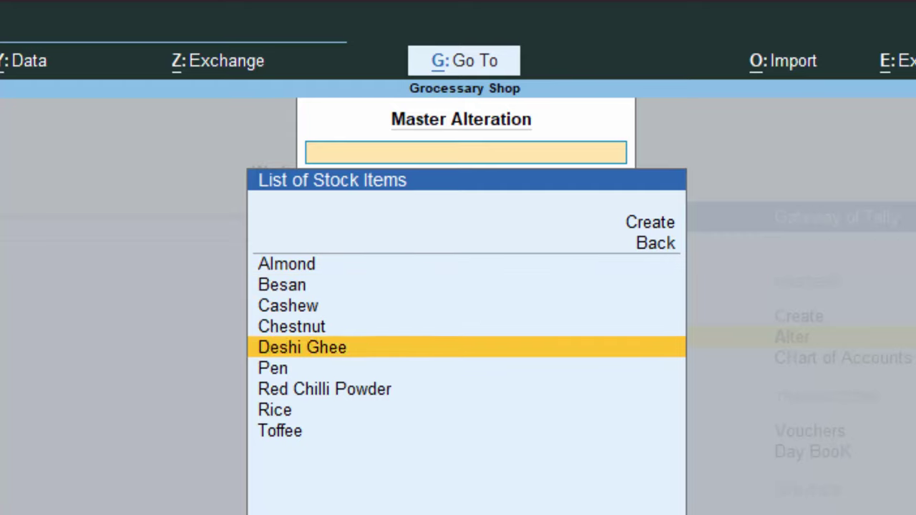
pyautogui.press('Down')
pyautogui.press('Down')
pyautogui.press('Return')
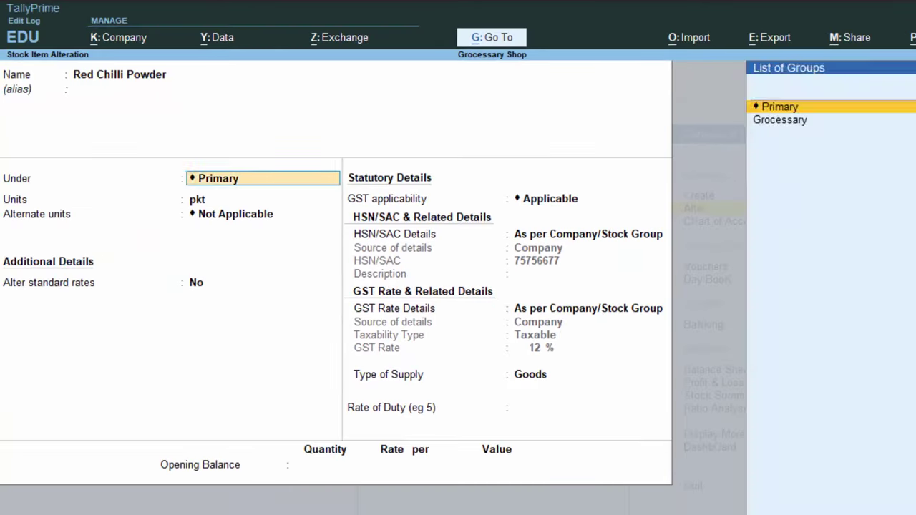
# Give Red Chilli Powder an opening balance of 1 pkt at a rate of 60 per pkt and save the stock item.
pyautogui.press('Return')
pyautogui.press('Return')
pyautogui.press('Return')
pyautogui.press('Return')
pyautogui.press('Return')
pyautogui.press('Return')
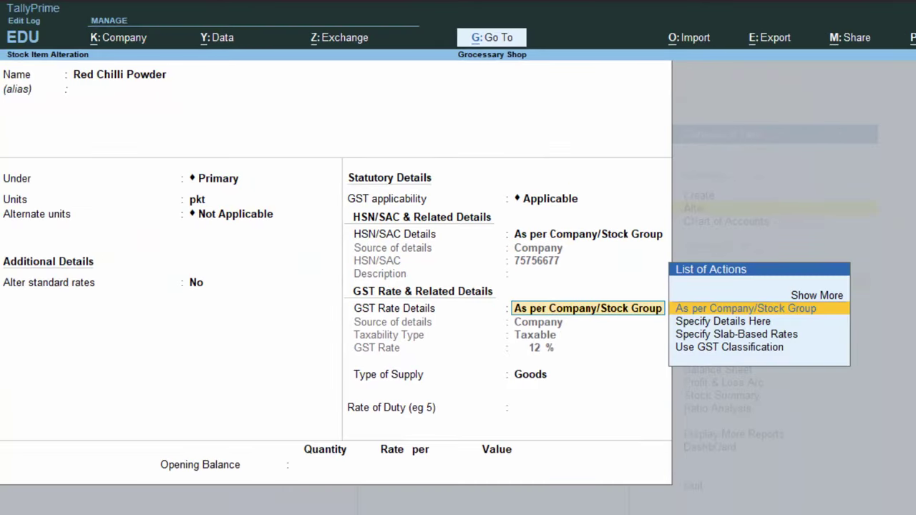
pyautogui.press('Return')
pyautogui.press('Return')
pyautogui.press('Return')
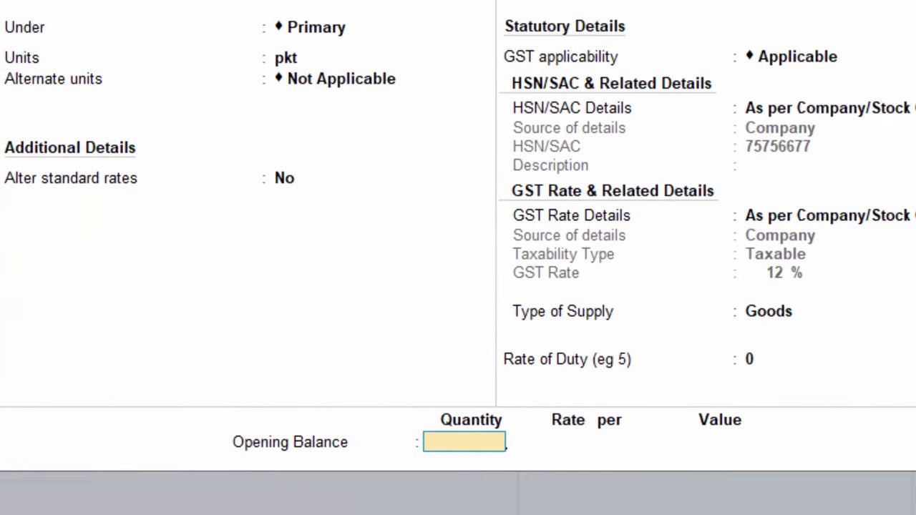
pyautogui.write('1')
pyautogui.press('Return')
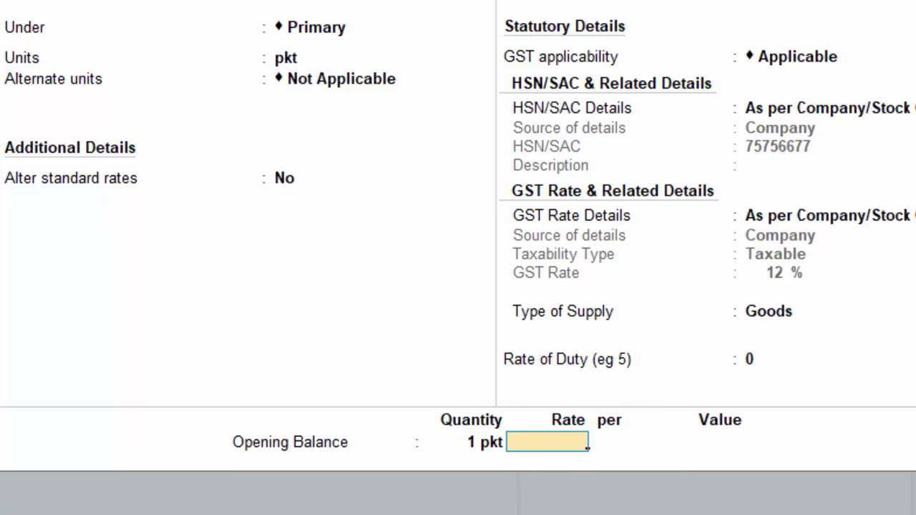
pyautogui.write('60')
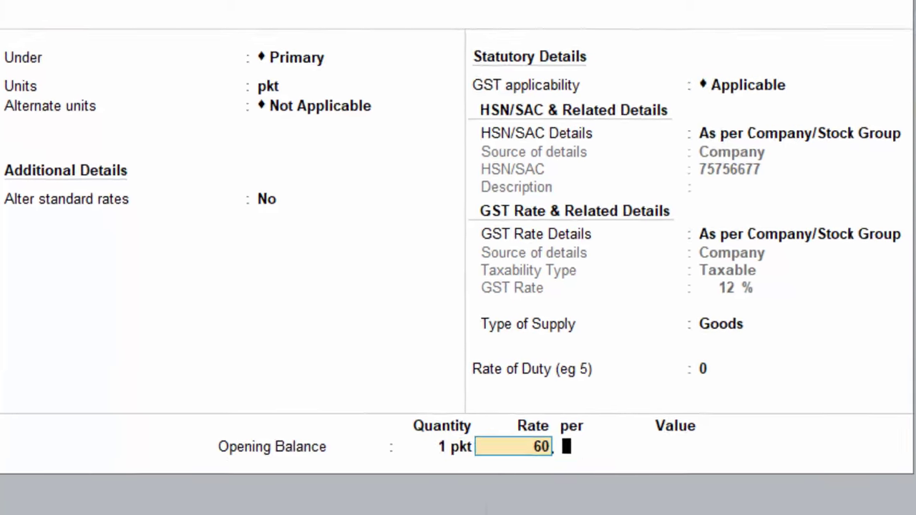
pyautogui.press('Return')
pyautogui.press('Return')
pyautogui.press('Return')
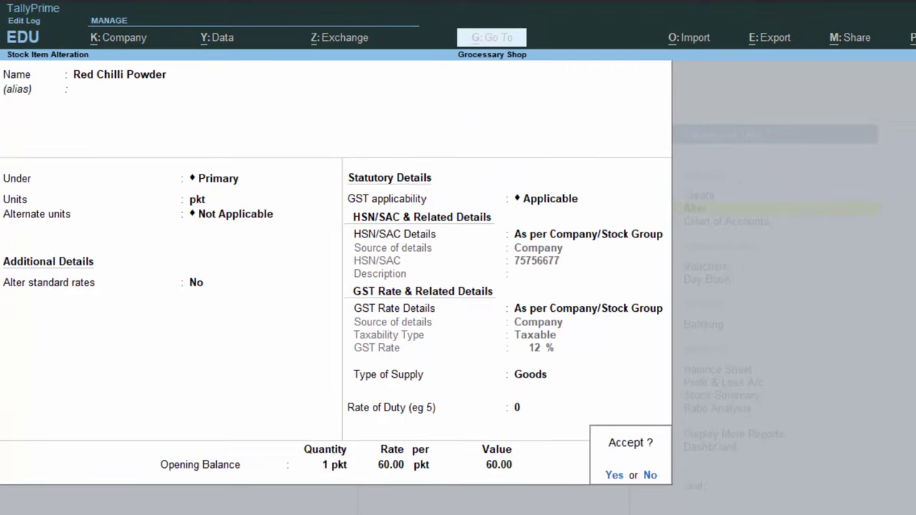
pyautogui.press('Return')
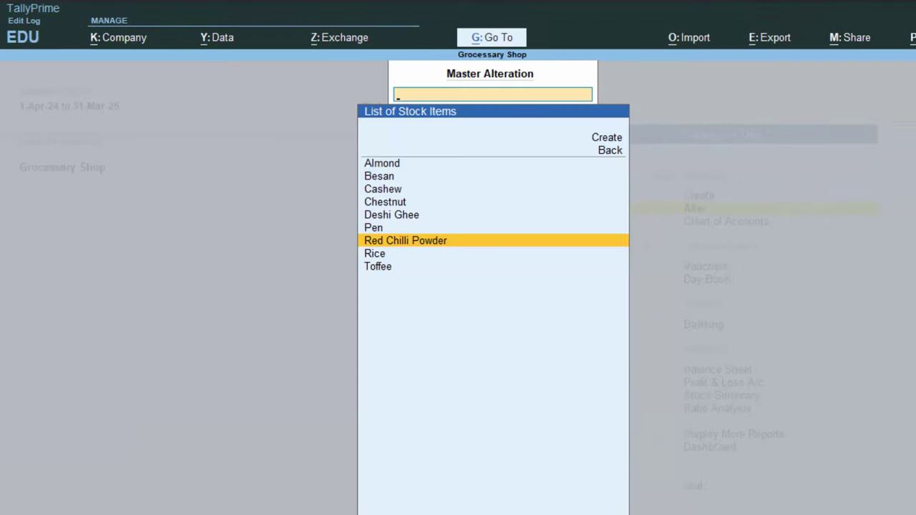
pyautogui.press('Escape')
pyautogui.press('Escape')
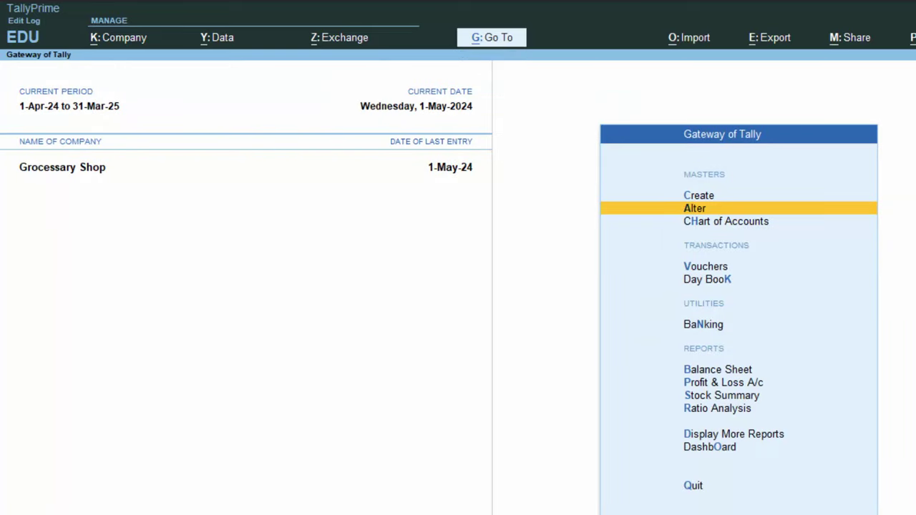
# Start a sales voucher for Customer 1 with blank dispatch details and default party details, using the Sales A/c ledger.
pyautogui.press('v')
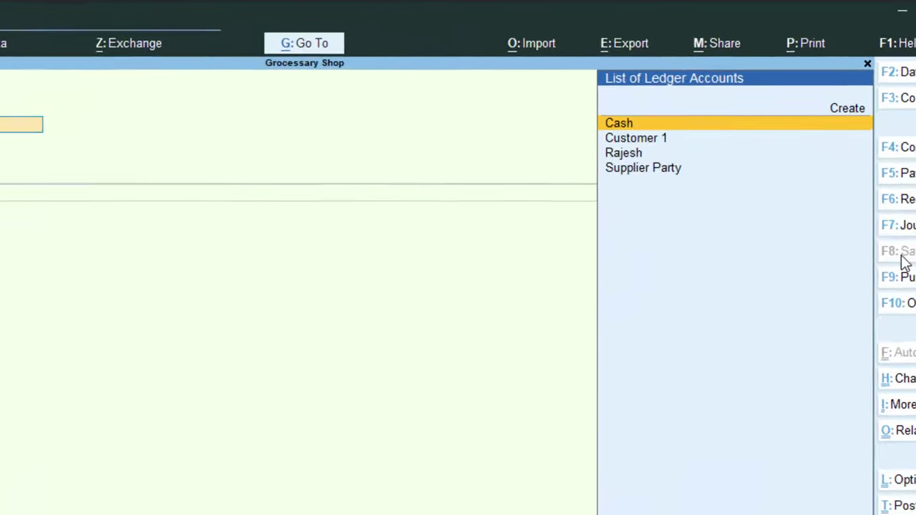
pyautogui.press('Down')
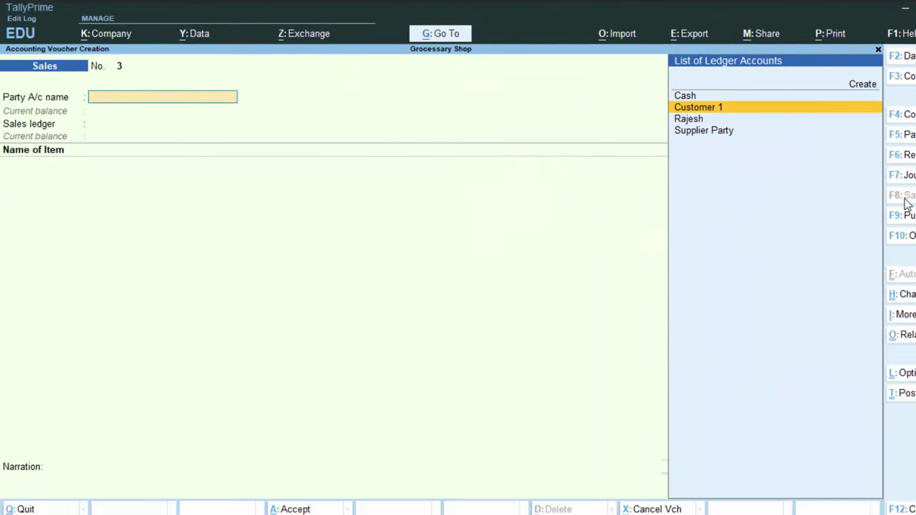
pyautogui.press('Return')
pyautogui.press('Return')
pyautogui.press('Return')
pyautogui.press('Return')
pyautogui.press('Return')
pyautogui.press('Return')
pyautogui.press('Return')
pyautogui.press('Return')
pyautogui.press('Return')
pyautogui.press('Return')
pyautogui.press('Return')
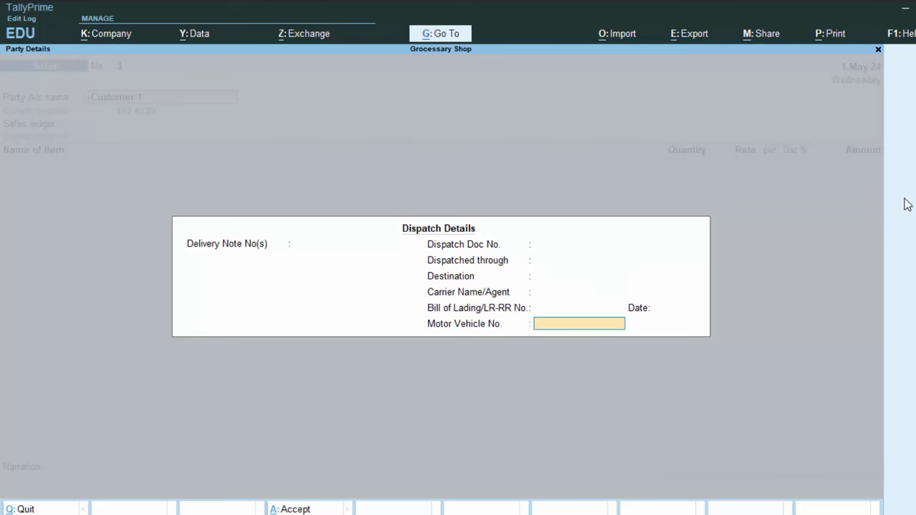
pyautogui.press('Return')
pyautogui.press('Return')
pyautogui.press('Return')
pyautogui.press('Return')
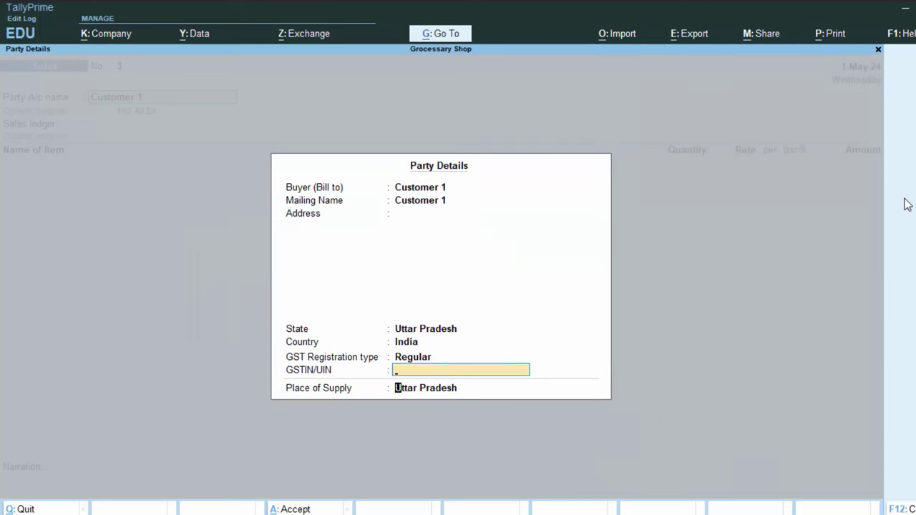
pyautogui.press('Return')
pyautogui.press('Return')
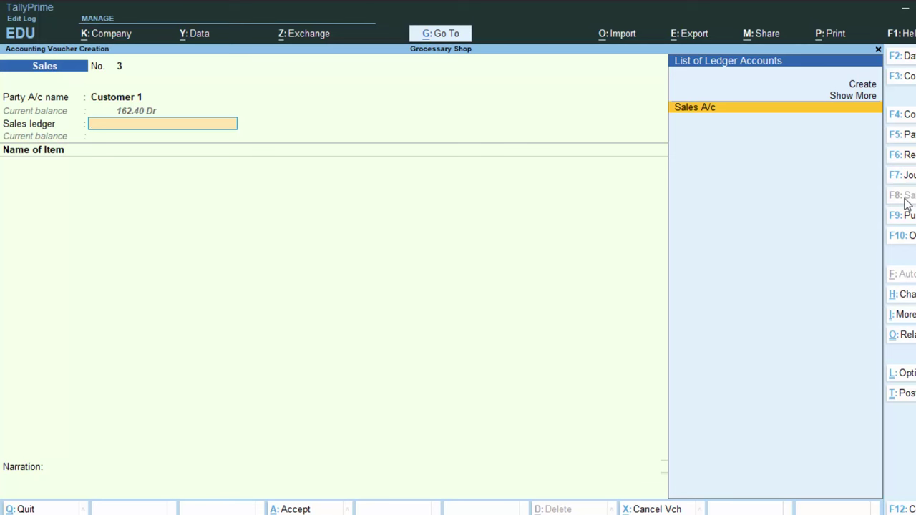
pyautogui.press('Return')
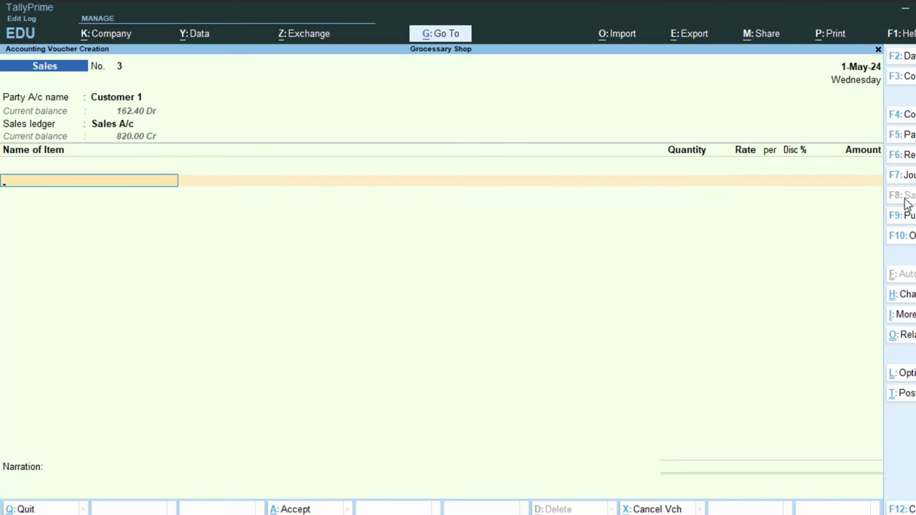
# Add 1 pkt of Red Chilli Powder at a rate of 69 to the sales voucher, without a discount.
pyautogui.write('R')
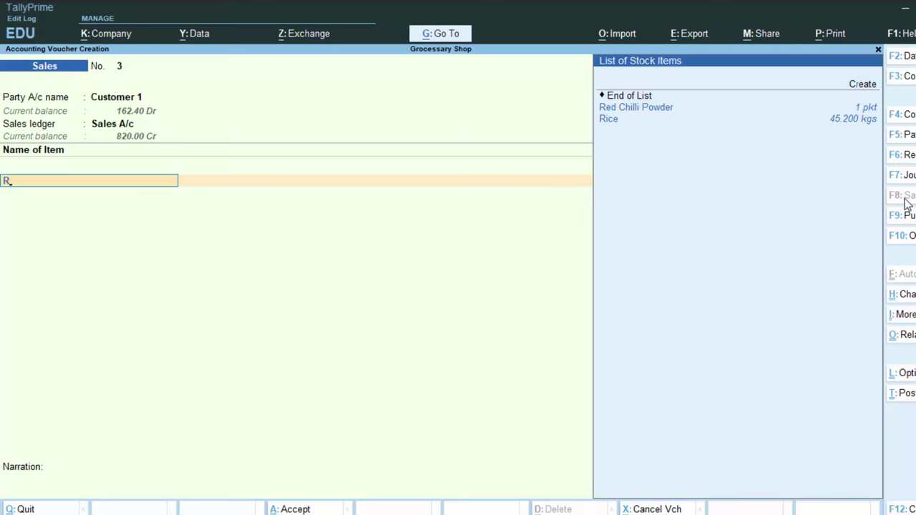
pyautogui.press('Return')
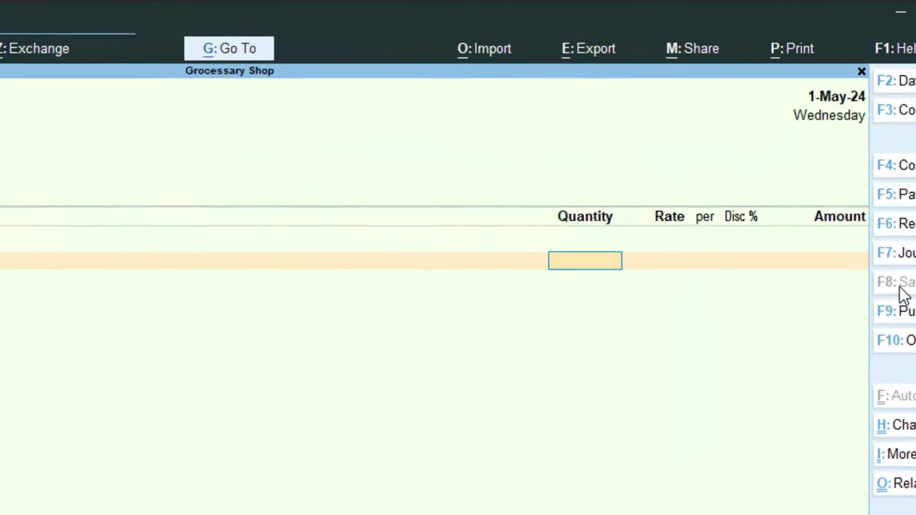
pyautogui.write('1')
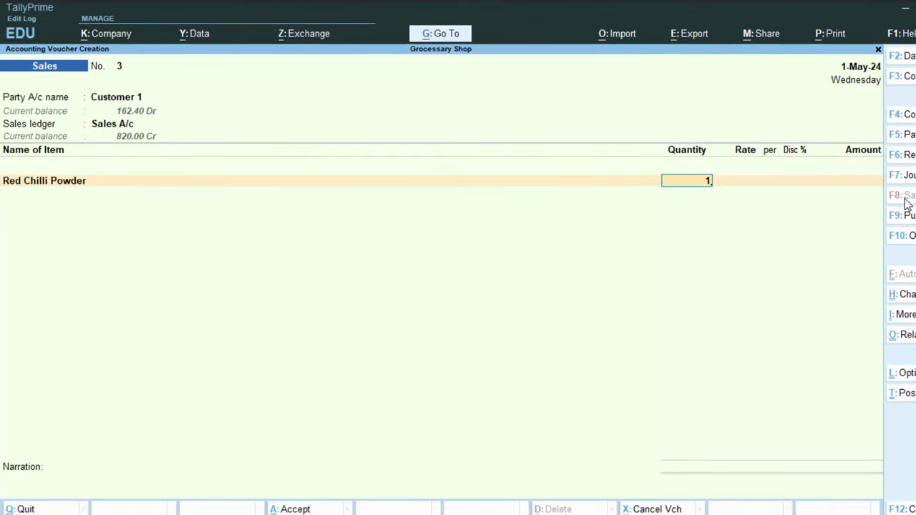
pyautogui.press('Return')
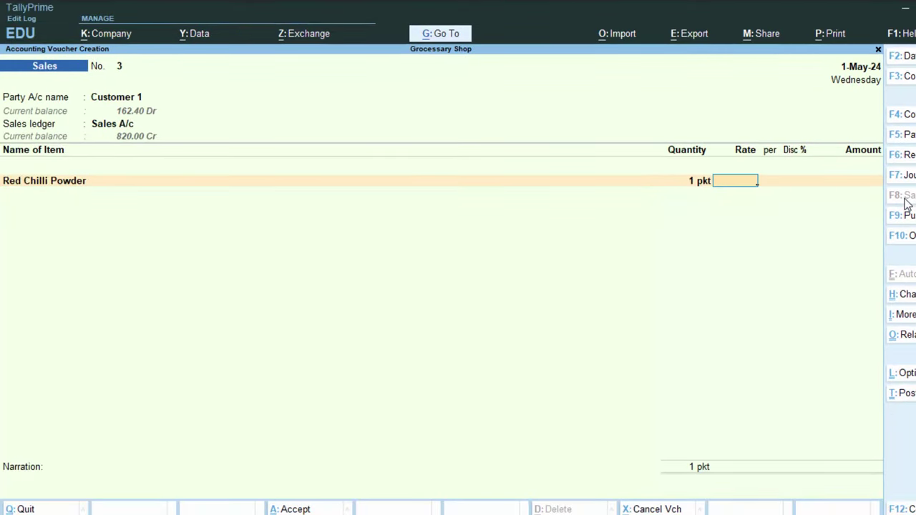
pyautogui.write('69')
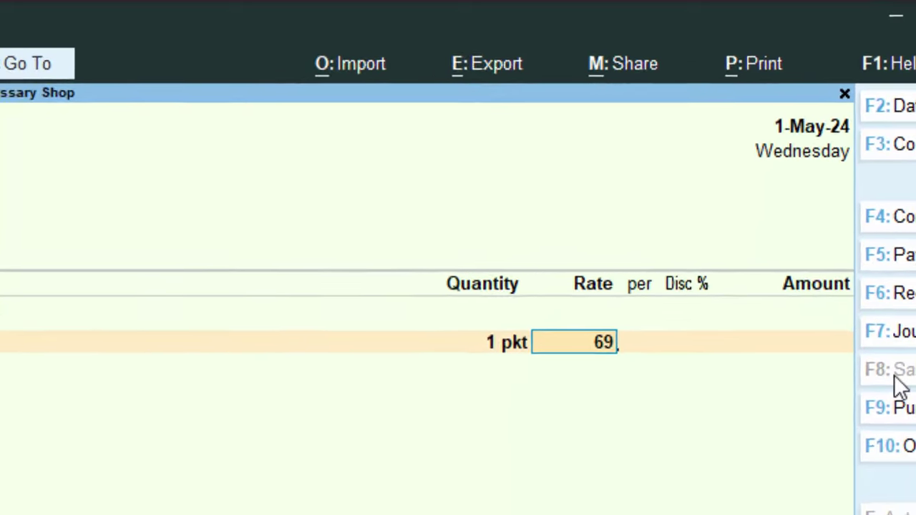
pyautogui.press('Return')
pyautogui.press('Return')
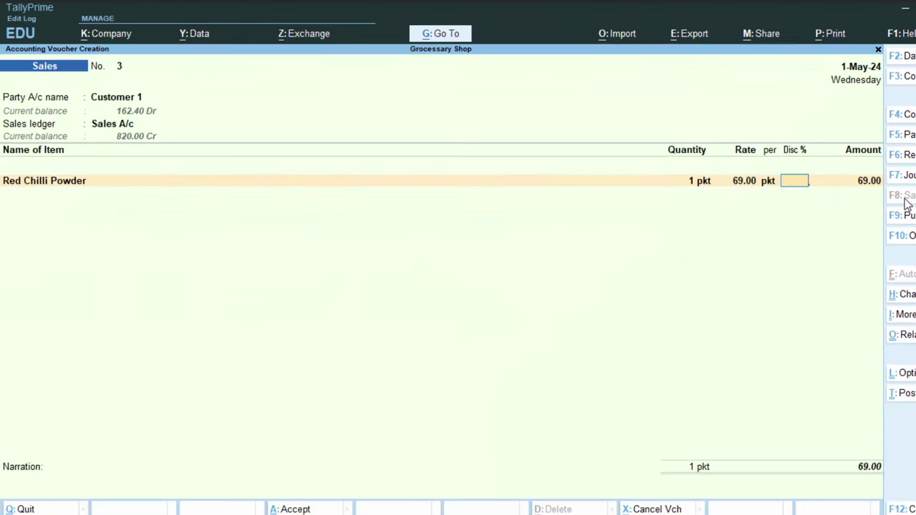
pyautogui.press('Return')
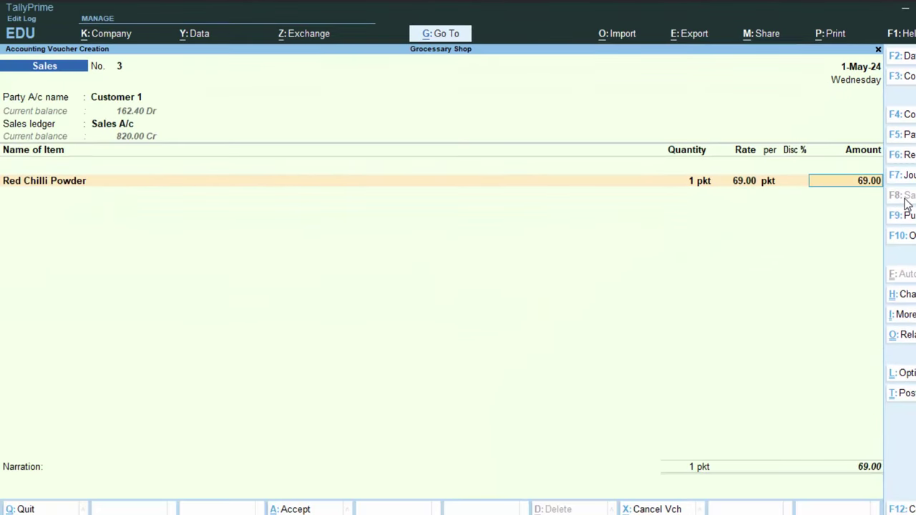
pyautogui.press('Return')
# Add the Cgst and Sgst tax ledgers below the item, accepting their calculated amounts.
pyautogui.write('c')
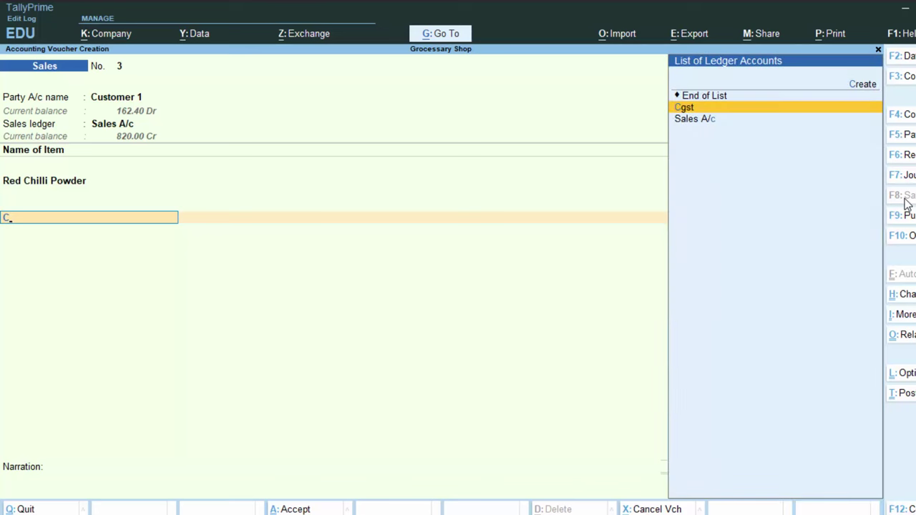
pyautogui.press('Return')
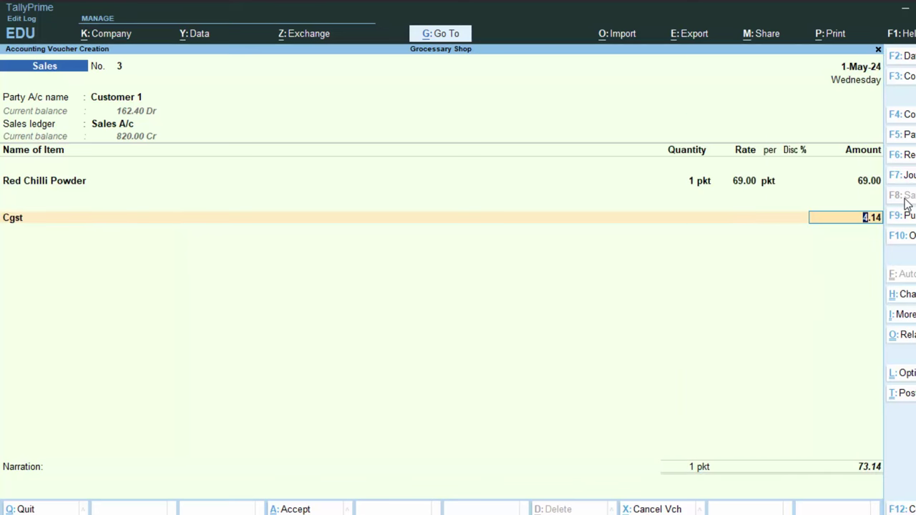
pyautogui.press('Return')
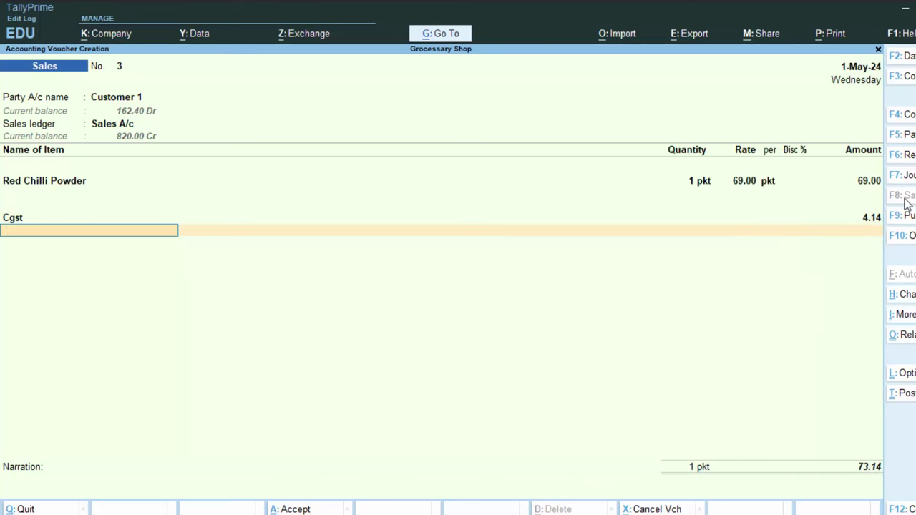
pyautogui.write('S')
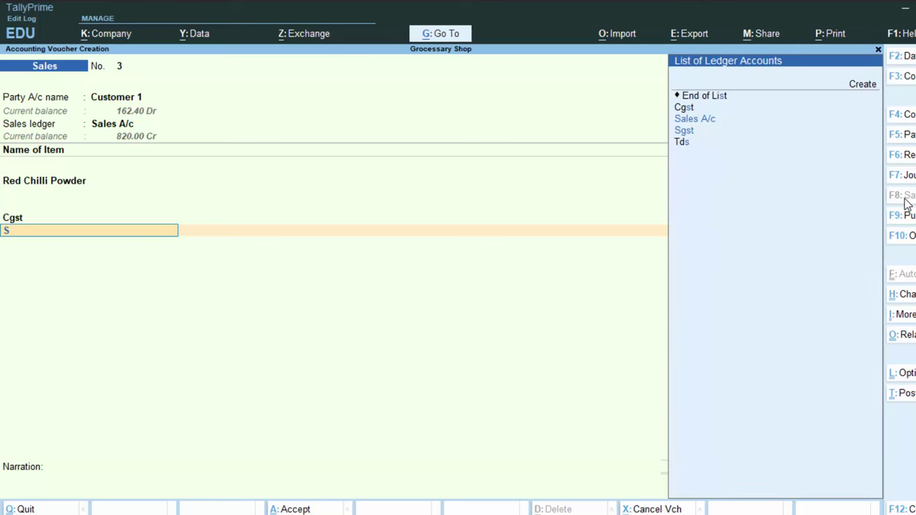
pyautogui.press('Up')
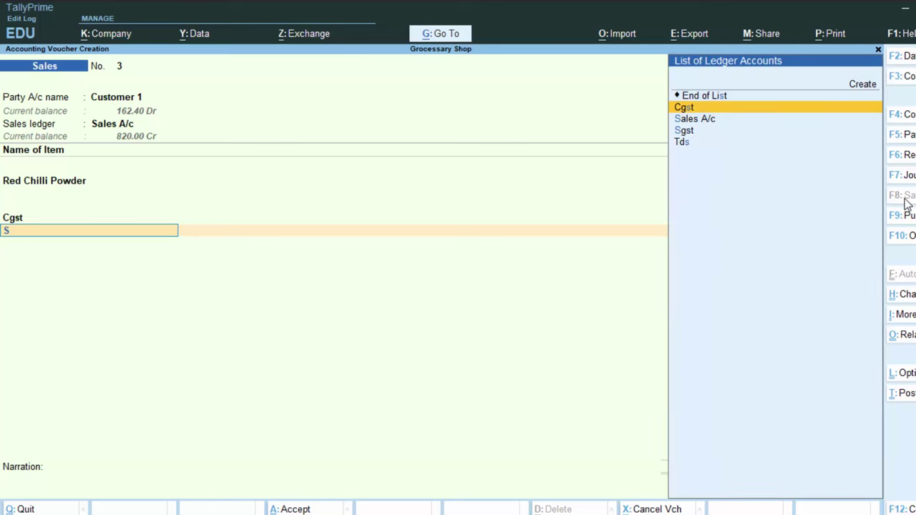
pyautogui.press('Down')
pyautogui.press('Down')
pyautogui.press('Return')
pyautogui.press('Return')
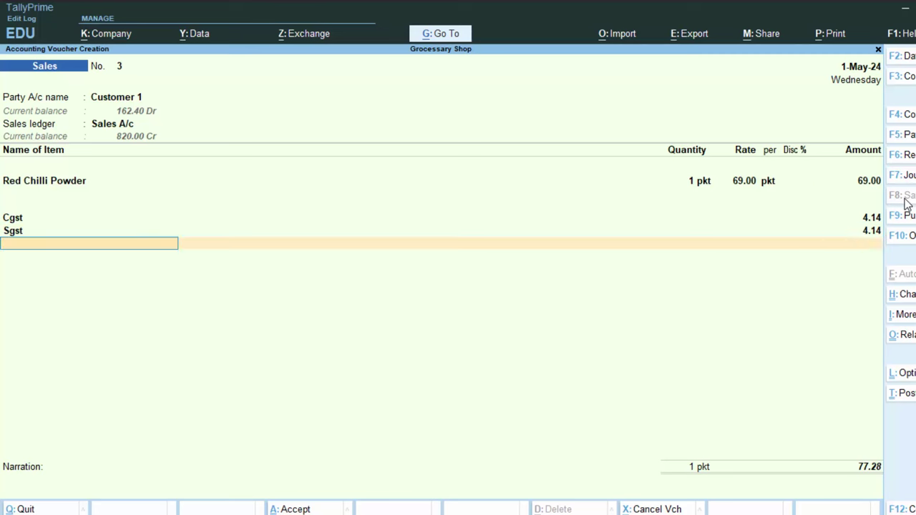
# Enter the narration "The goods have been sold on credit" and save the sales voucher.
pyautogui.press('Return')
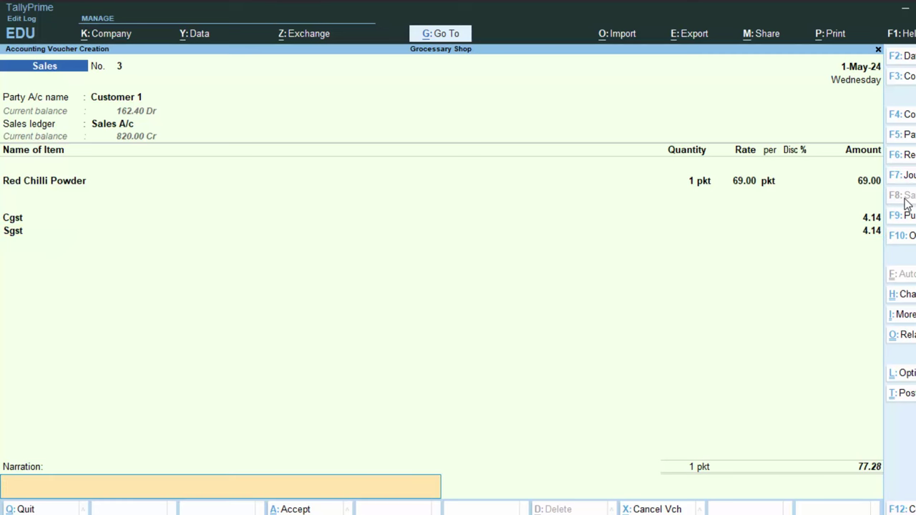
pyautogui.write('Th')
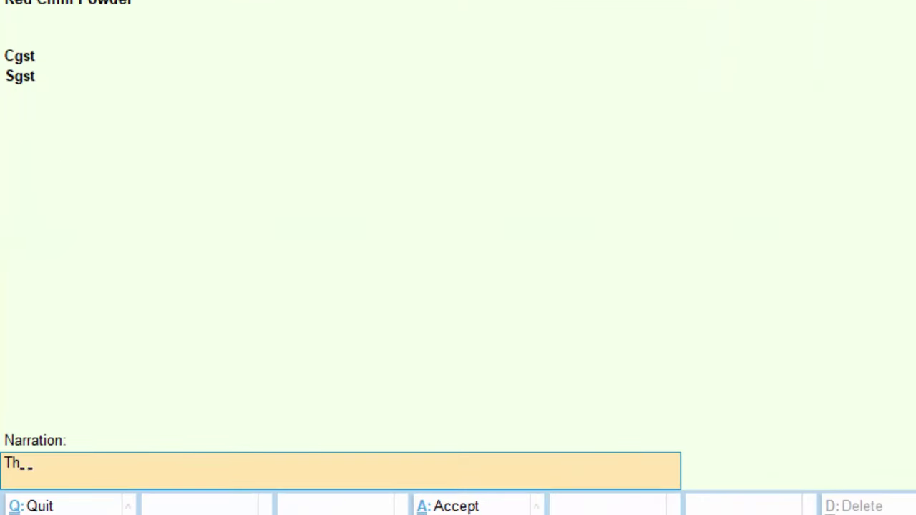
pyautogui.write('e goods have b')
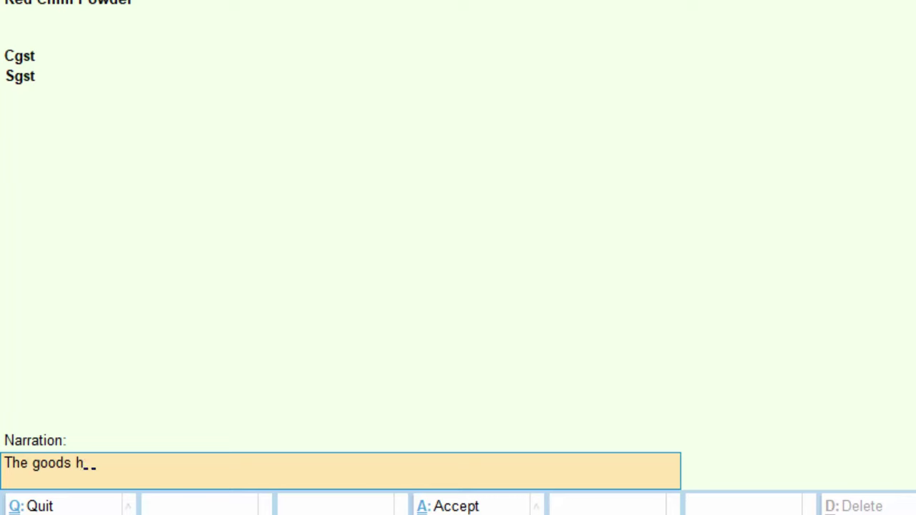
pyautogui.write('ee')
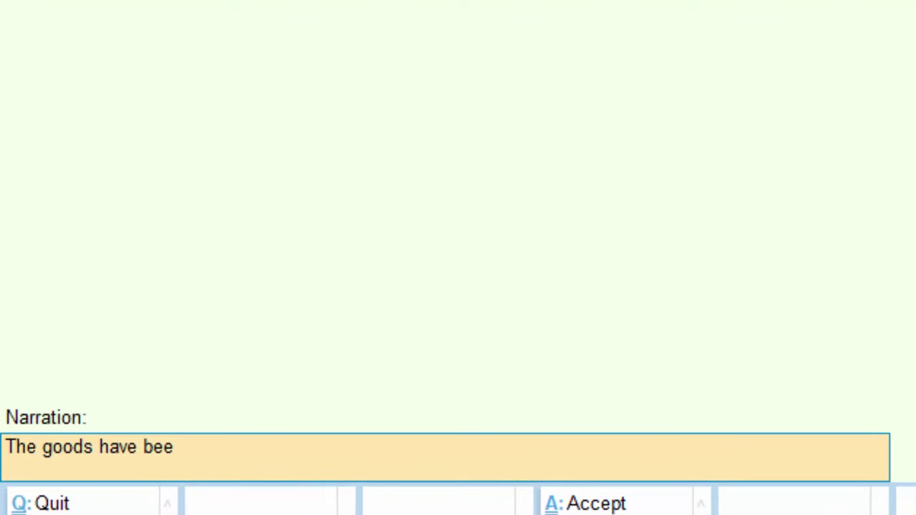
pyautogui.write('n sold on cref')
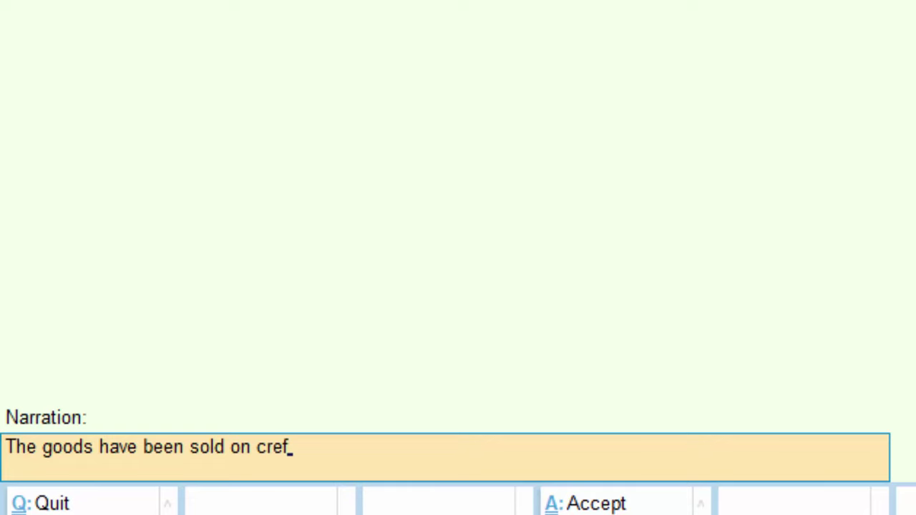
pyautogui.press('BackSpace')
pyautogui.write('dit')
pyautogui.press('Return')
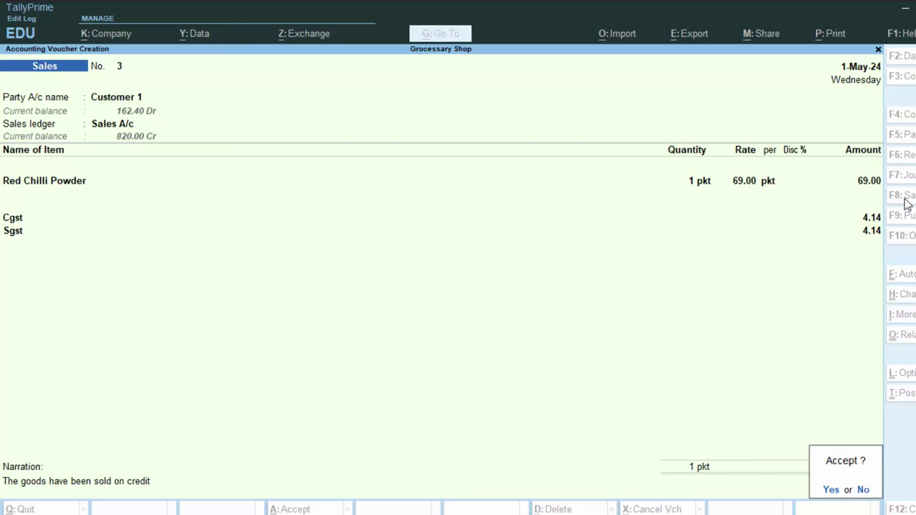
pyautogui.press('y')
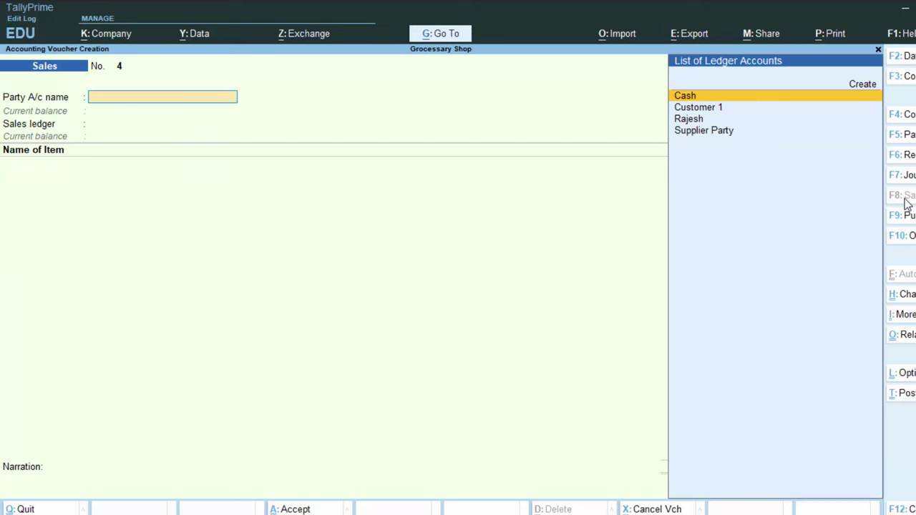
# Start another sales voucher for Customer 1 with blank dispatch details and default party details, using the Sales A/c ledger.
pyautogui.press('Down')
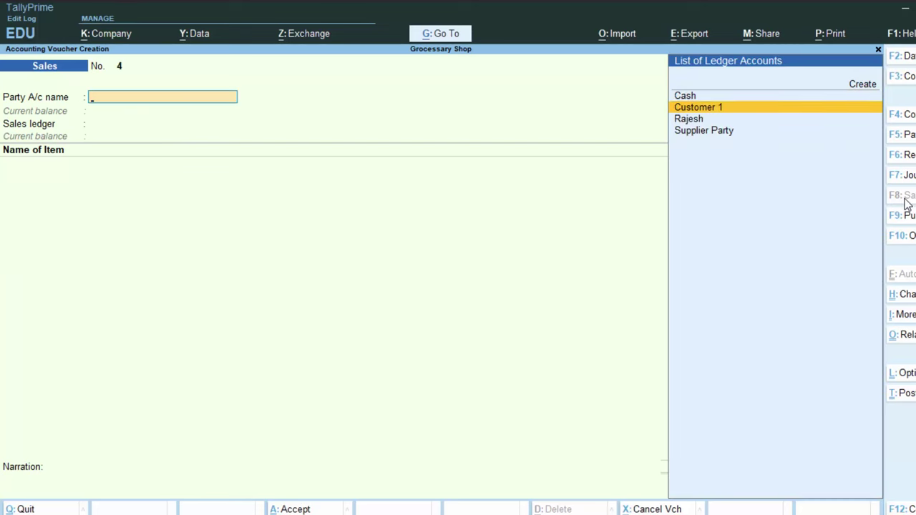
pyautogui.press('Return')
pyautogui.press('Return')
pyautogui.press('Return')
pyautogui.press('Return')
pyautogui.press('Return')
pyautogui.press('Return')
pyautogui.press('Return')
pyautogui.press('Return')
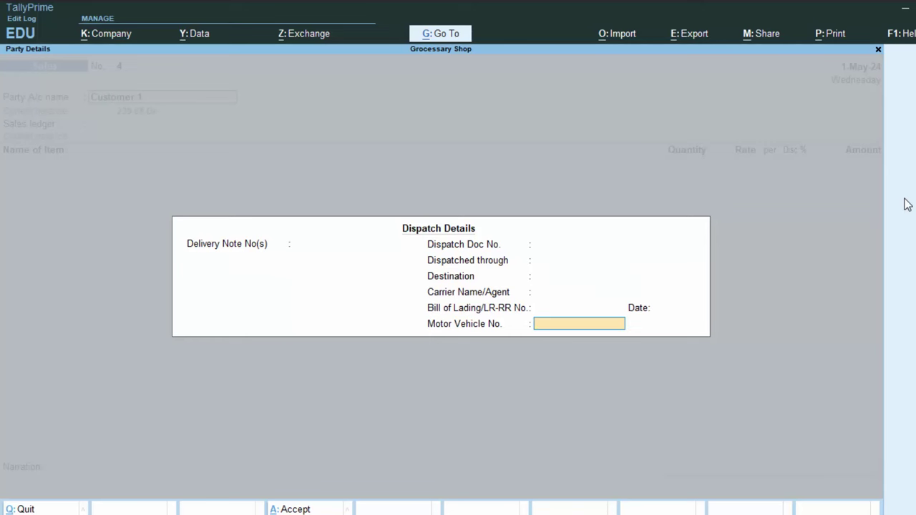
pyautogui.press('Return')
pyautogui.press('Return')
pyautogui.press('Return')
pyautogui.press('Return')
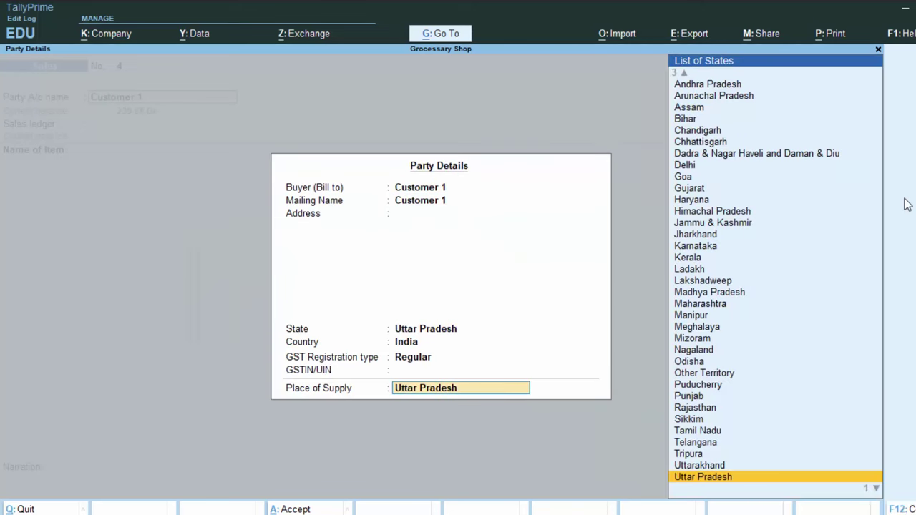
pyautogui.press('Return')
pyautogui.press('Return')
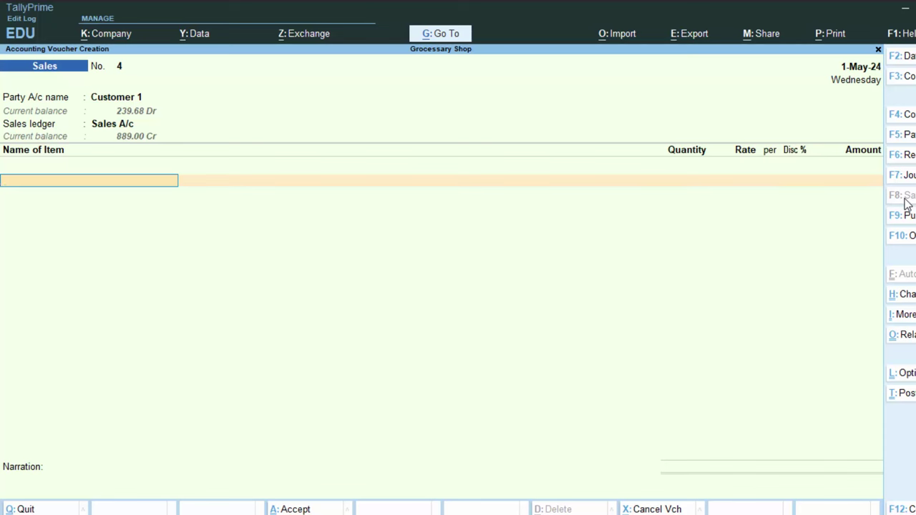
# Try to add 1 pkt of Red Chilli Powder to the Customer 1 sales voucher.
pyautogui.write('R')
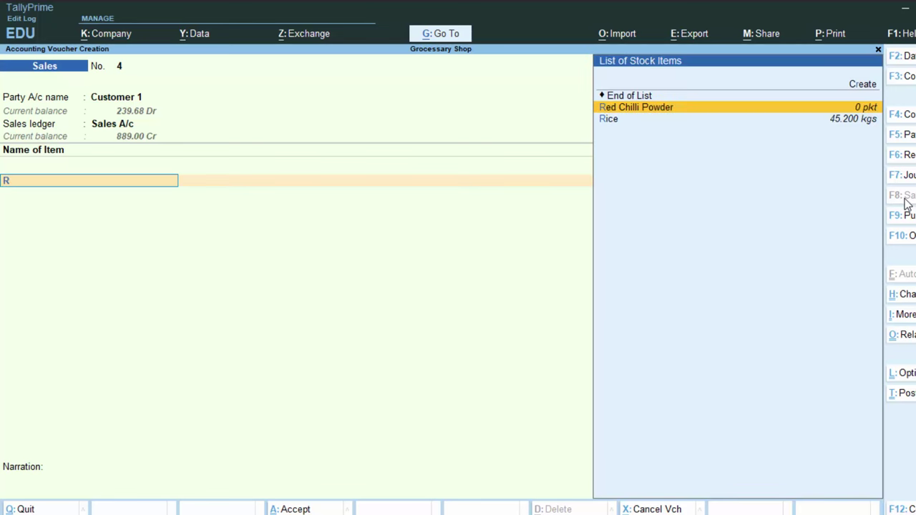
pyautogui.press('Return')
pyautogui.write('1')
pyautogui.press('Return')
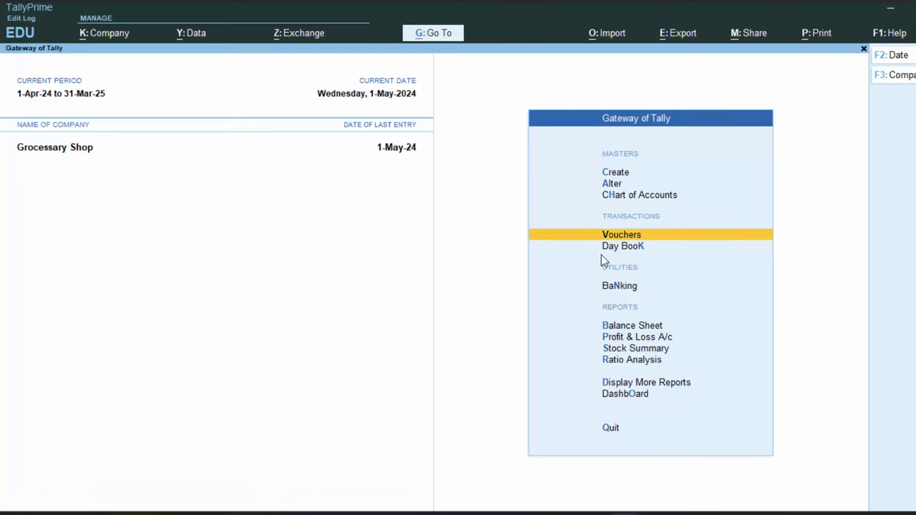
# Start a new sales voucher for Cash with blank dispatch details and default party details, using the Sales A/c ledger.
pyautogui.click(601, 239)
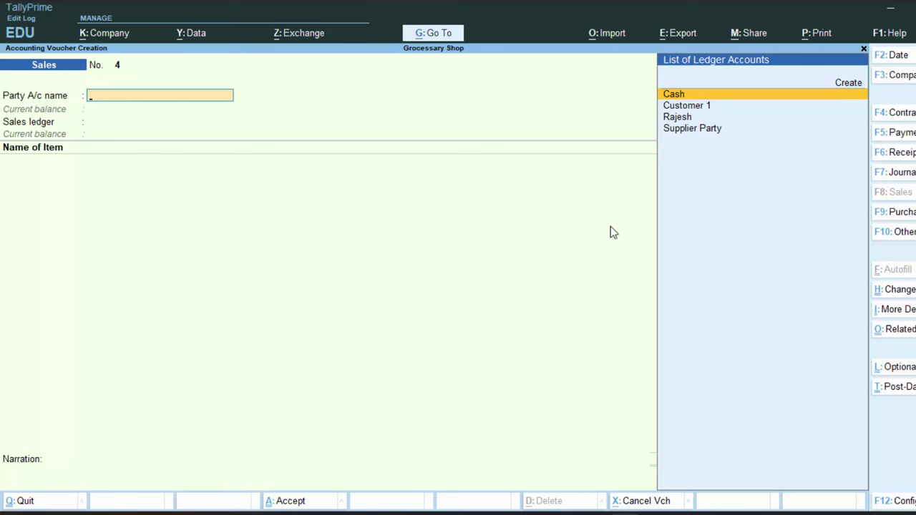
pyautogui.press('Return')
pyautogui.press('Return')
pyautogui.press('Return')
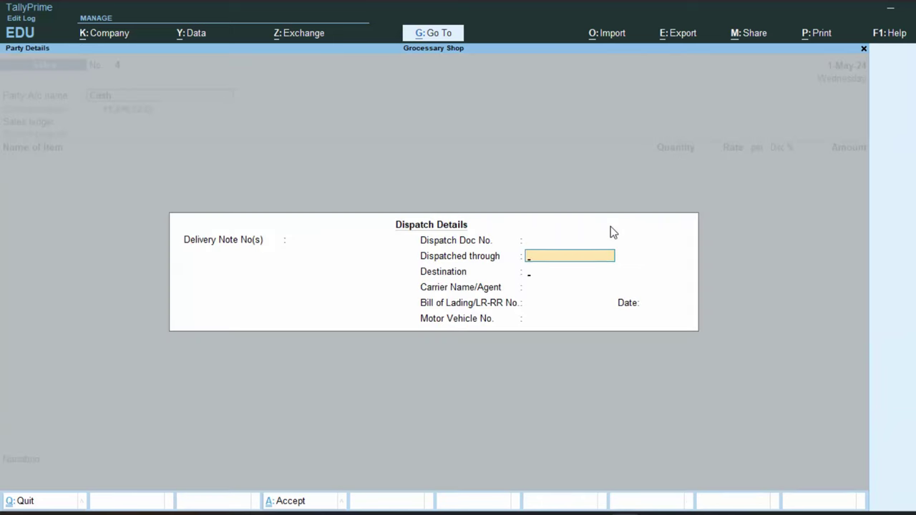
pyautogui.press('Return')
pyautogui.press('Return')
pyautogui.press('Return')
pyautogui.press('Return')
pyautogui.press('Return')
pyautogui.press('Return')
pyautogui.press('Return')
pyautogui.press('Return')
pyautogui.press('Return')
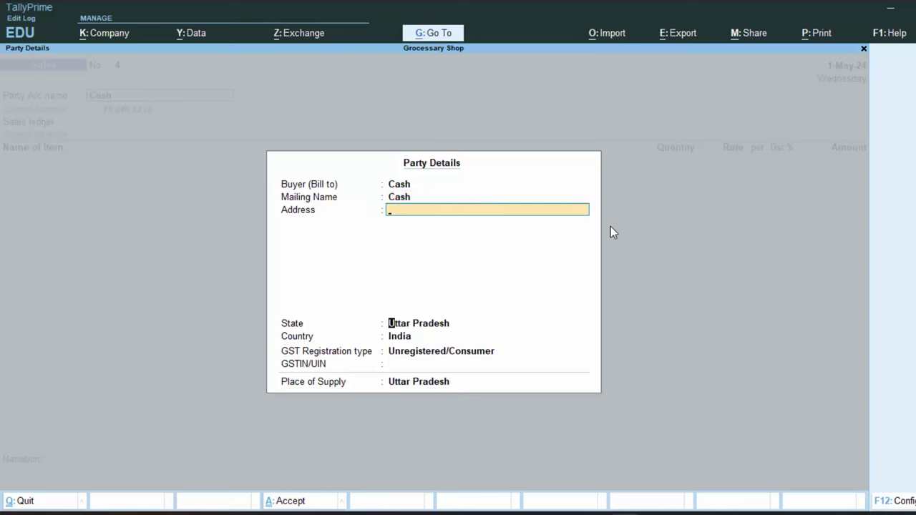
pyautogui.press('Return')
pyautogui.press('Return')
pyautogui.press('Return')
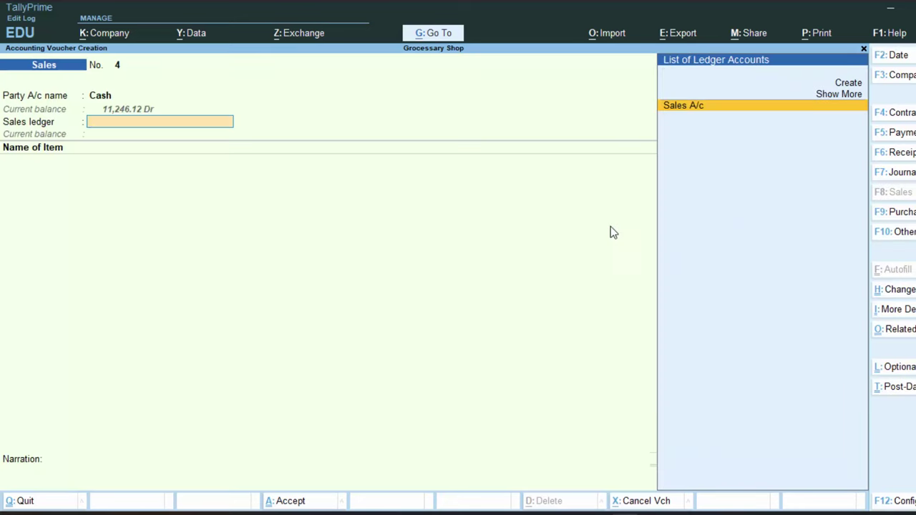
pyautogui.press('Return')
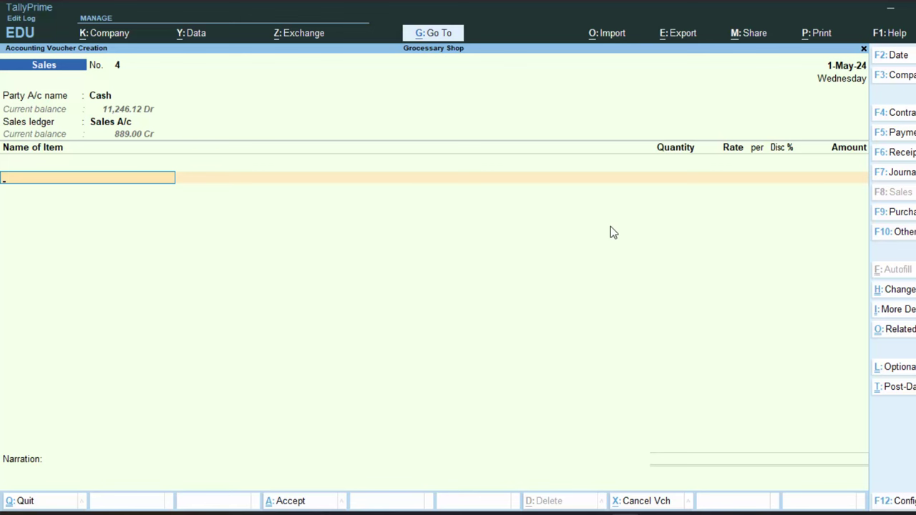
# Begin creating a stock item named Mouse from the voucher's item line, without an alias, under Primary.
pyautogui.hotkey('alt', 'c')
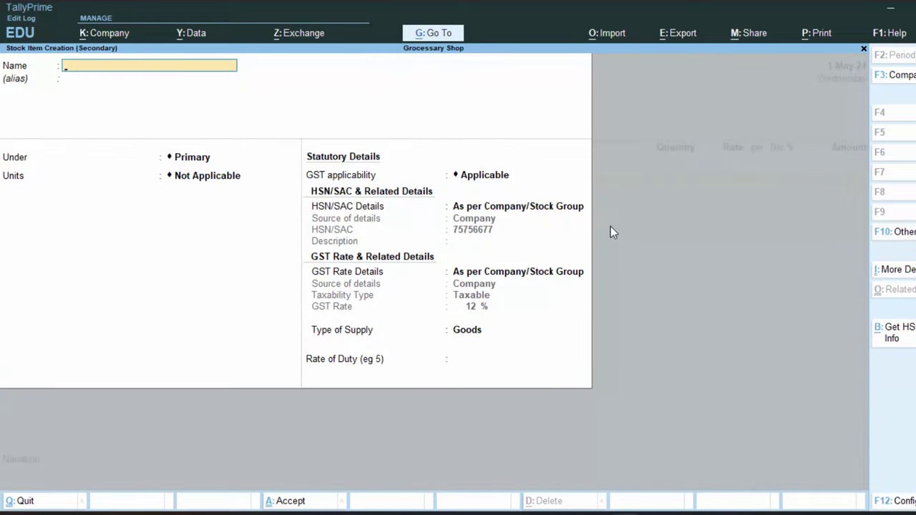
pyautogui.write('Mous')
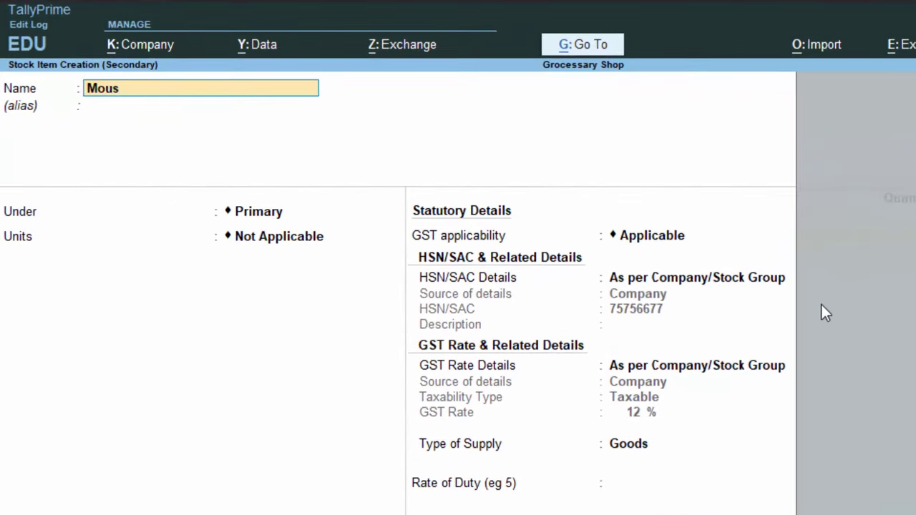
pyautogui.write('e')
pyautogui.press('Return')
pyautogui.press('Return')
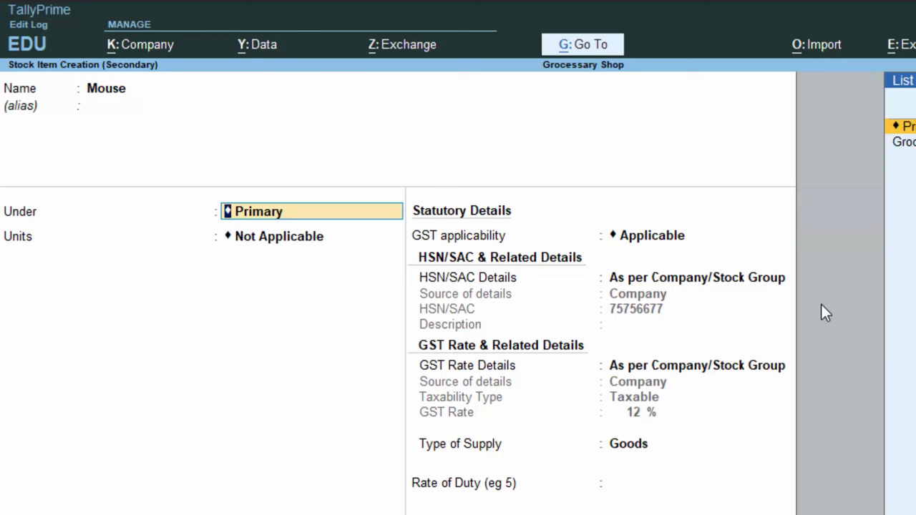
pyautogui.press('Return')
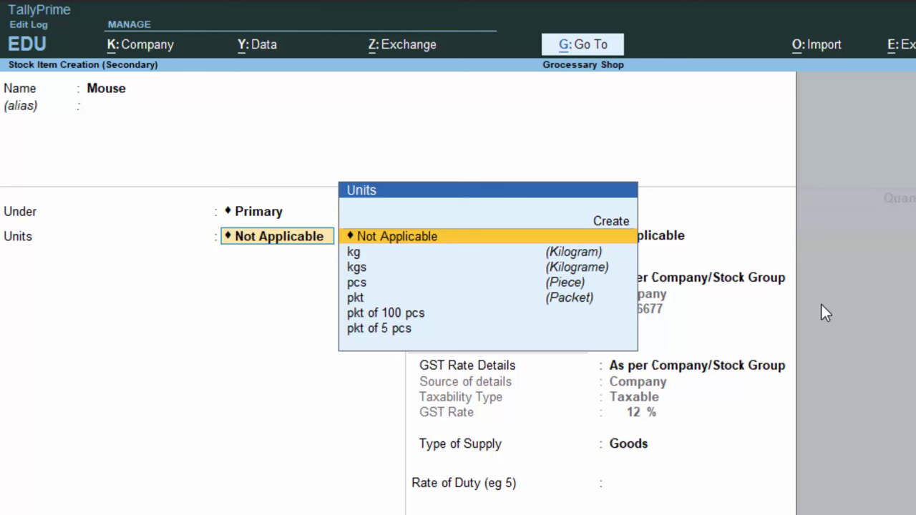
# Create the simple unit nos for Mouse with formal name Numbers, UQC NOS-NUMBERS and 0 decimal places.
pyautogui.hotkey('alt', 'c')
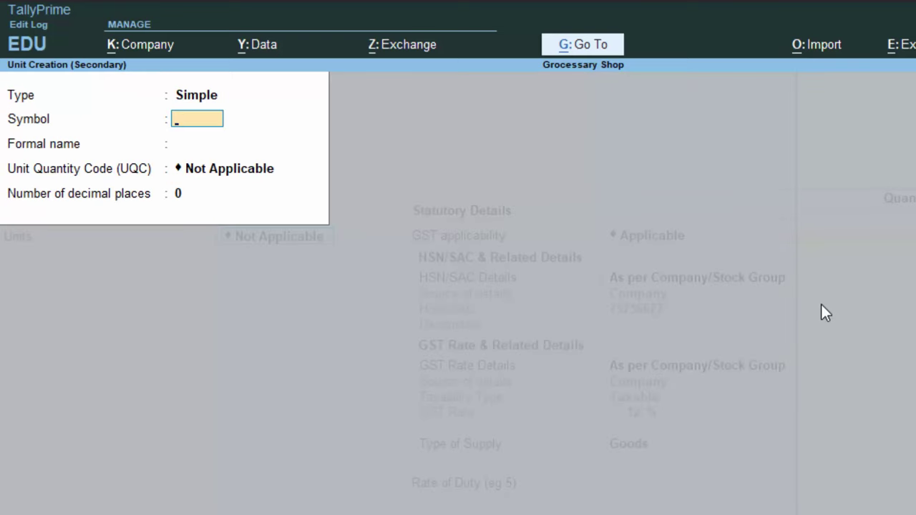
pyautogui.write('nos')
pyautogui.press('Return')
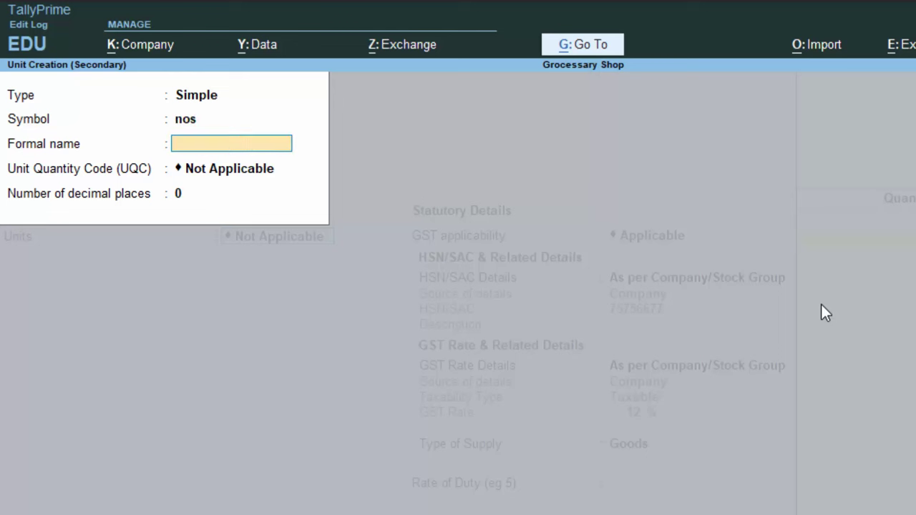
pyautogui.write('Numbers')
pyautogui.press('Return')
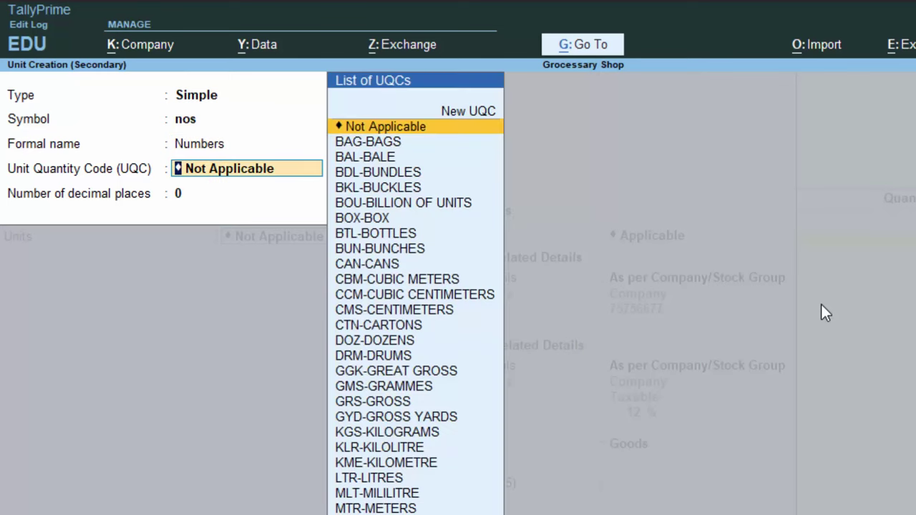
pyautogui.write('bn')
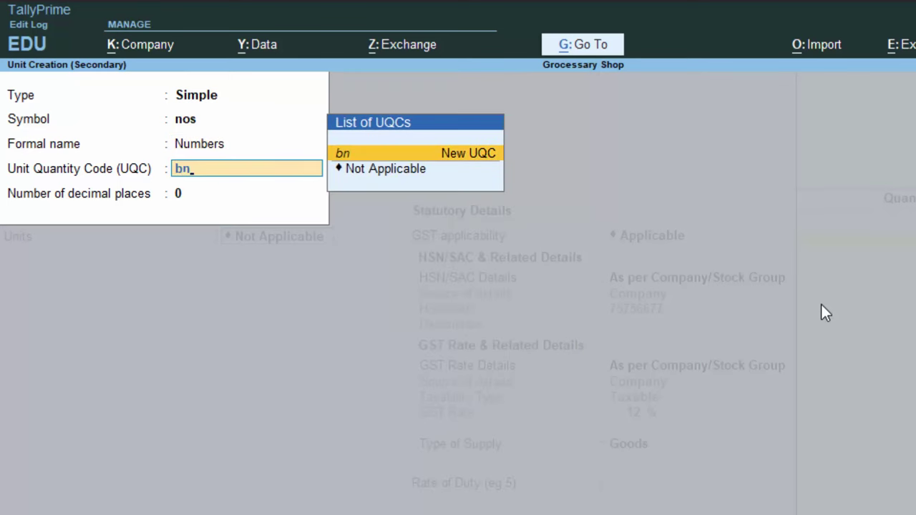
pyautogui.press('BackSpace')
pyautogui.press('BackSpace')
pyautogui.write('n')
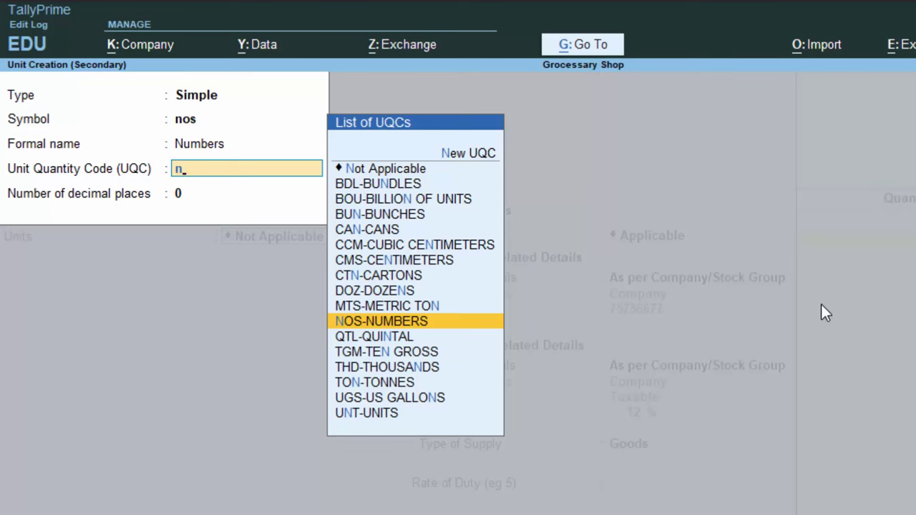
pyautogui.press('Return')
pyautogui.press('Return')
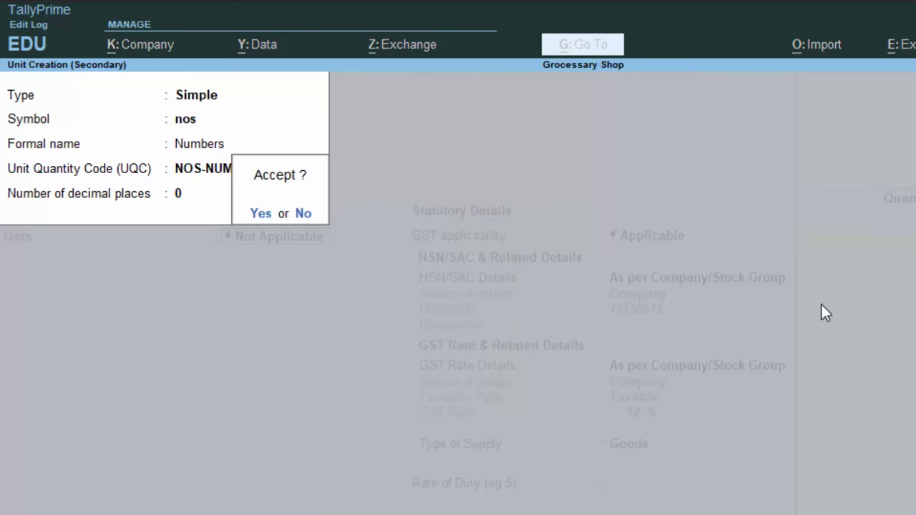
pyautogui.press('Return')
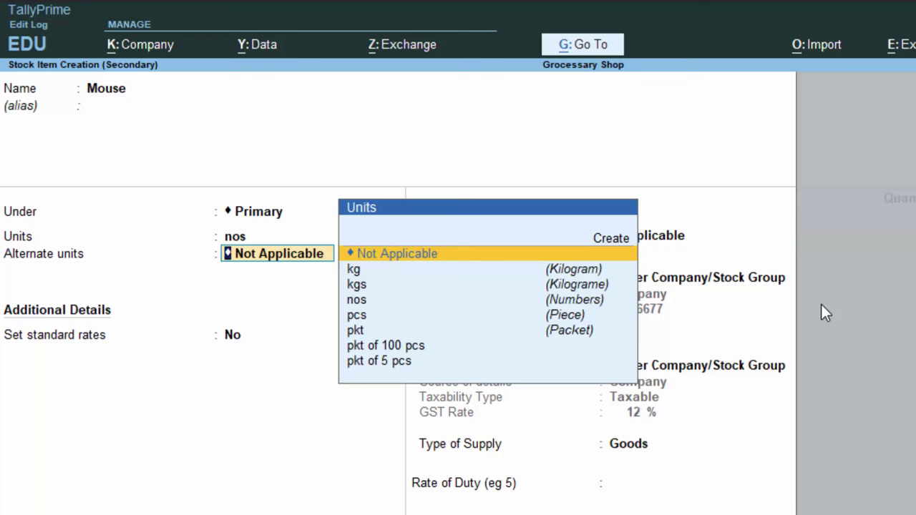
# Accept the remaining default settings for Mouse, with no alternate unit or standard rates, and save the stock item.
pyautogui.press('Return')
pyautogui.press('Return')
pyautogui.press('Return')
pyautogui.press('Return')
pyautogui.press('Return')
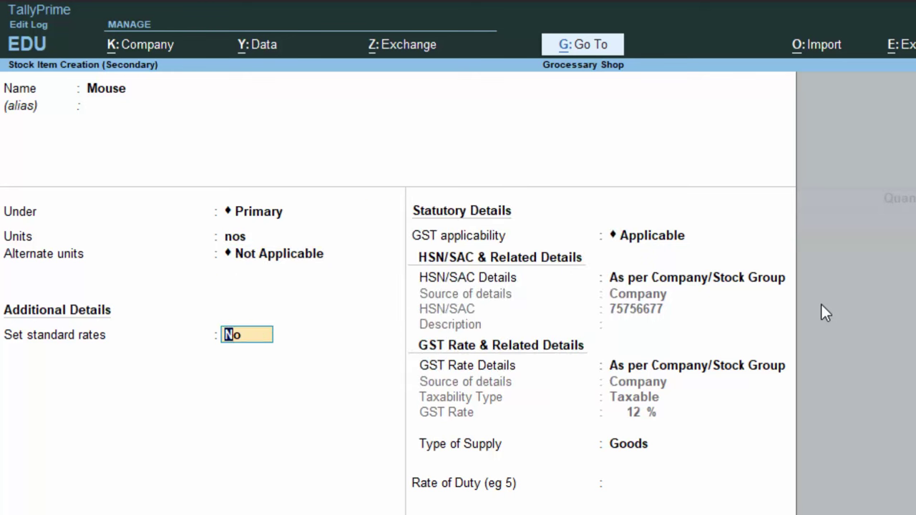
pyautogui.press('Return')
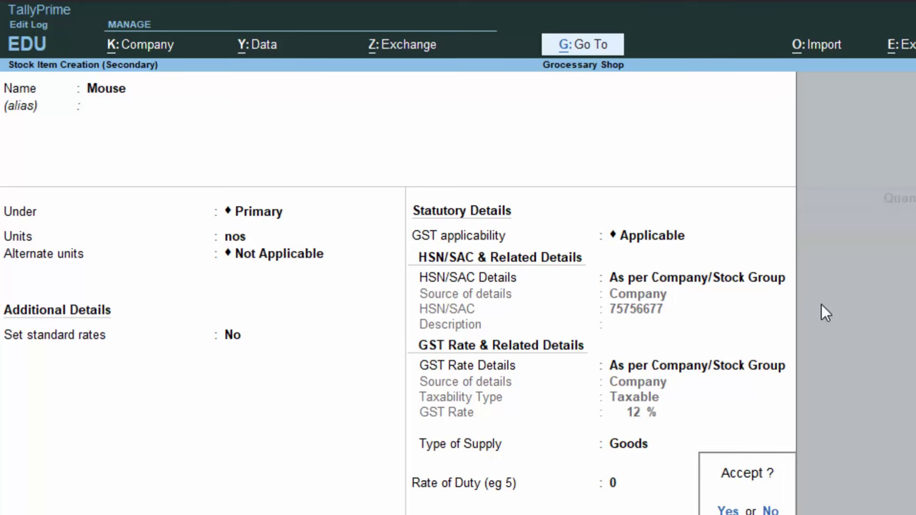
pyautogui.press('Return')
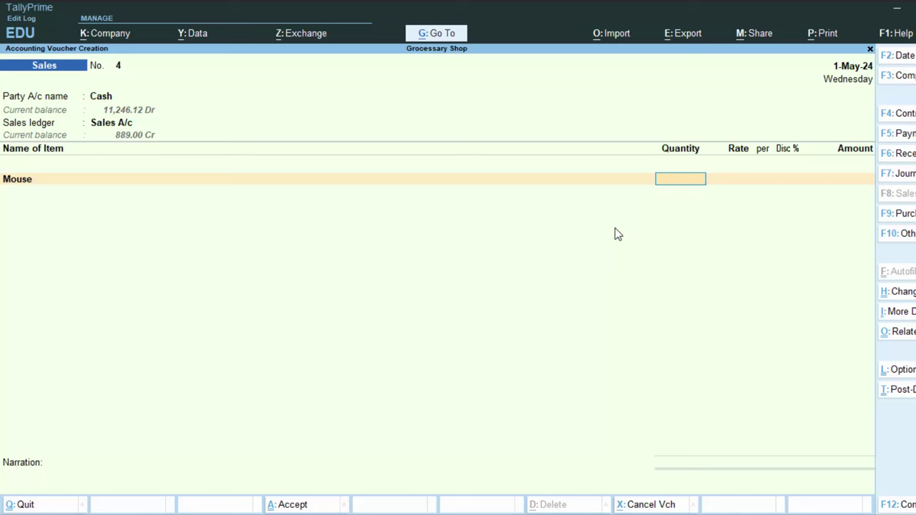
# Try selling 5 nos of Mouse in the Cash voucher and quit the voucher without saving it.
pyautogui.write('5')
pyautogui.press('Return')
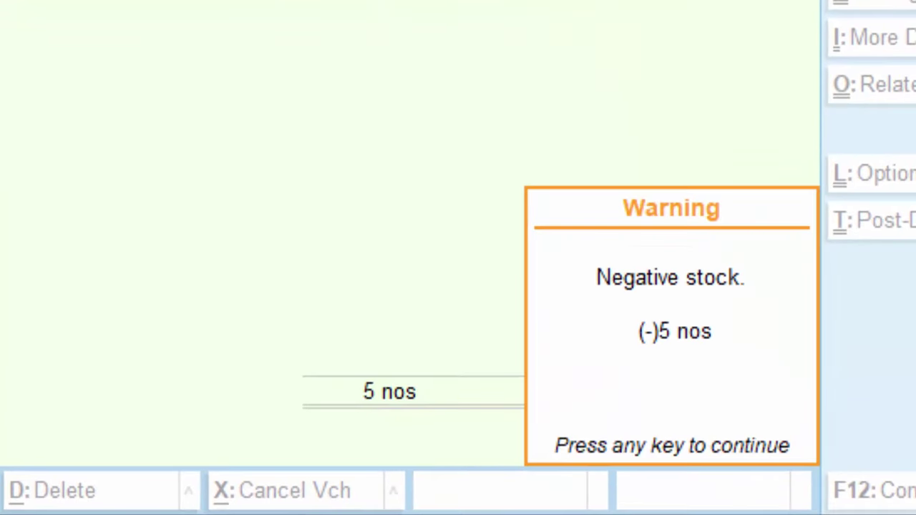
pyautogui.press('Return')
pyautogui.press('Escape')
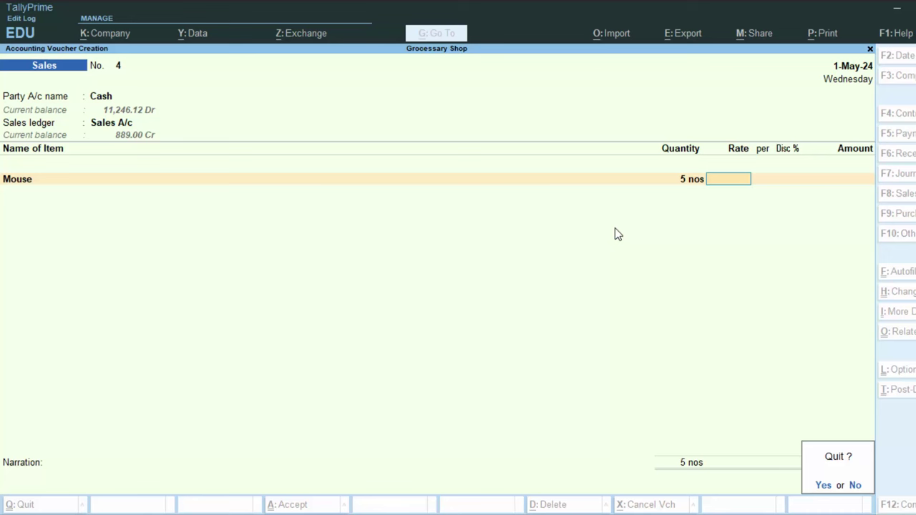
pyautogui.press('Return')
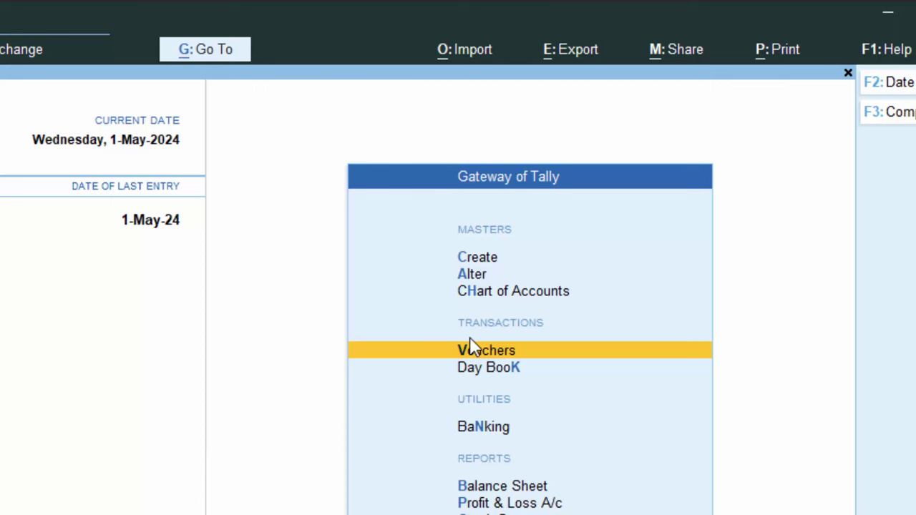
# Open the Mouse stock item for alteration from the inventory masters.
pyautogui.press('a')
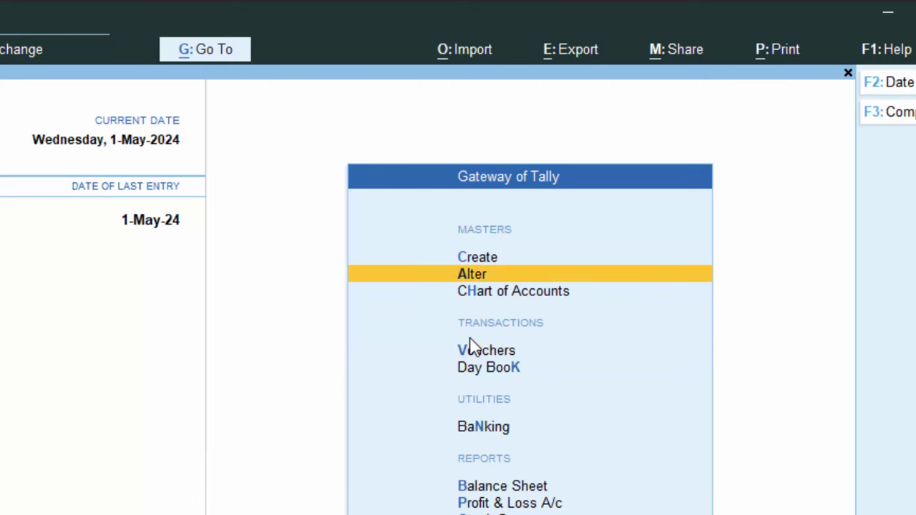
pyautogui.press('Down')
pyautogui.press('Down')
pyautogui.press('Down')
pyautogui.press('Down')
pyautogui.press('Down')
pyautogui.press('Down')
pyautogui.press('Down')
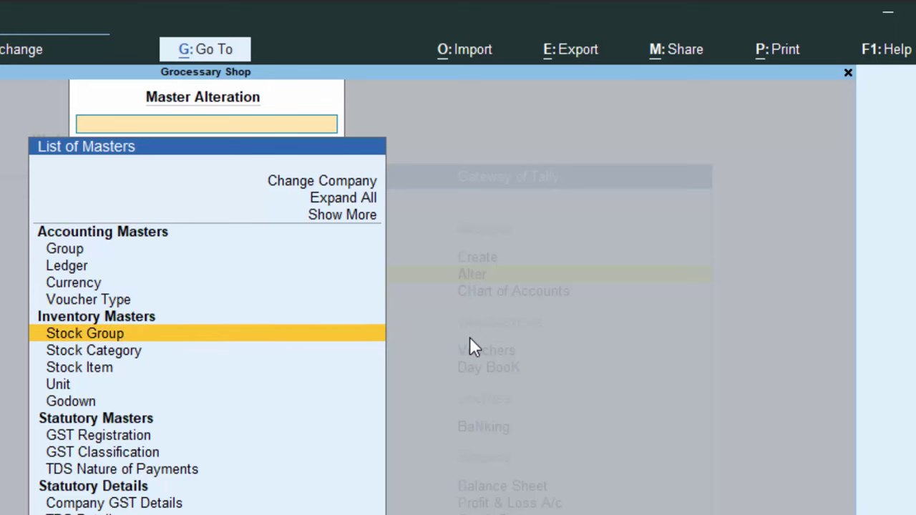
pyautogui.press('Return')
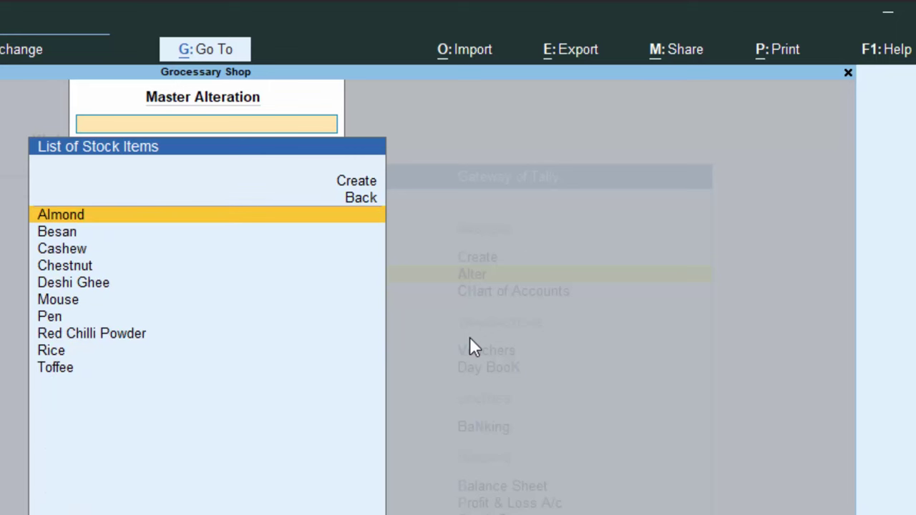
pyautogui.press('Down')
pyautogui.press('Down')
pyautogui.press('Down')
pyautogui.press('Down')
pyautogui.press('Down')
pyautogui.press('Down')
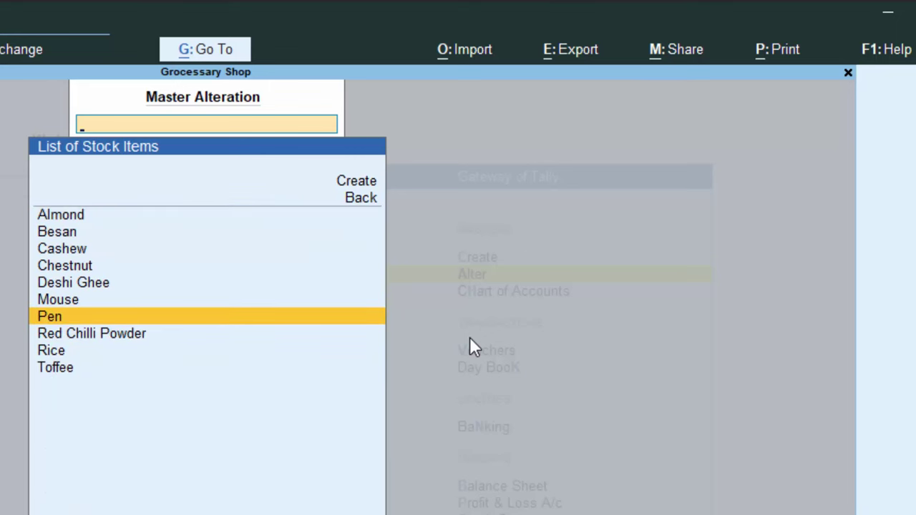
pyautogui.press('Up')
pyautogui.press('Return')
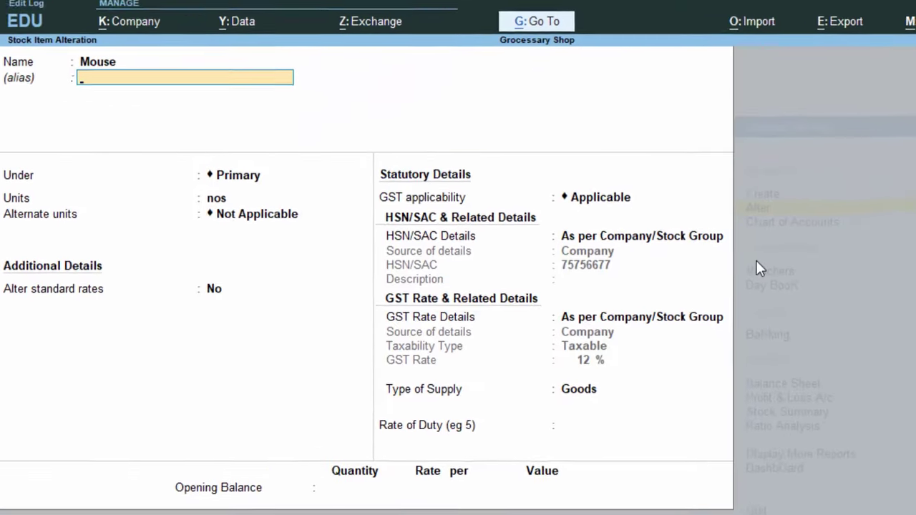
# Keep Mouse's existing group, unit, GST and Goods supply settings, with a rate of duty of 0.
pyautogui.press('Return')
pyautogui.press('Return')
pyautogui.press('Return')
pyautogui.press('Return')
pyautogui.press('Return')
pyautogui.press('Return')
pyautogui.press('Return')
pyautogui.press('Return')
pyautogui.press('Return')
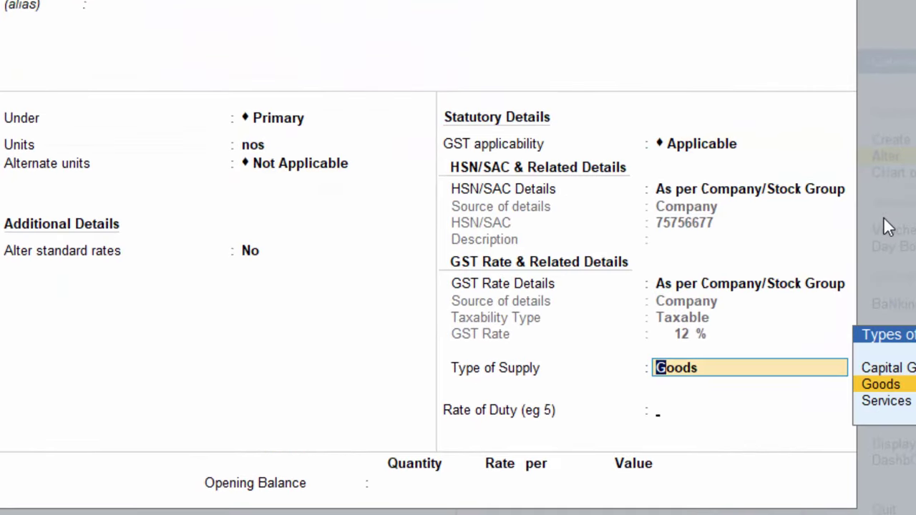
pyautogui.press('Return')
pyautogui.press('Return')
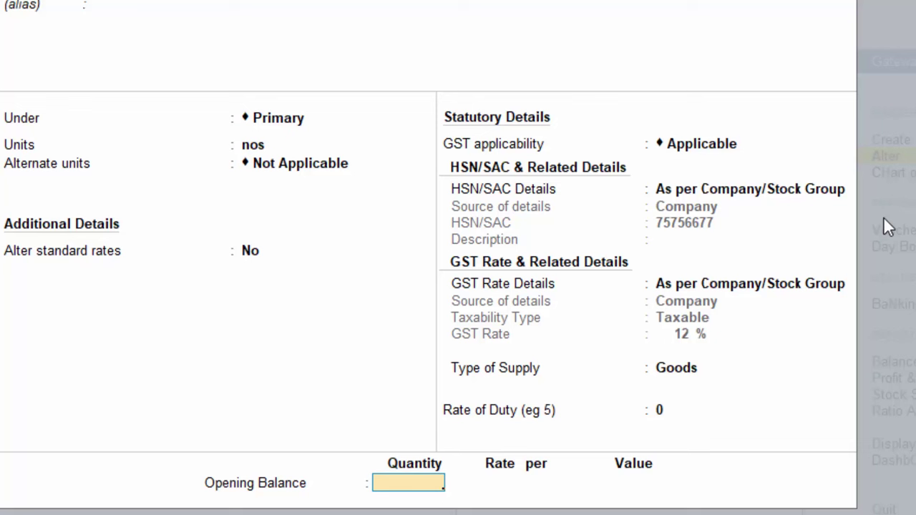
# Give Mouse an opening balance of 50 nos at a rate of 100 per nos, save the item and return to the Gateway of Tally.
pyautogui.write('50')
pyautogui.press('Return')
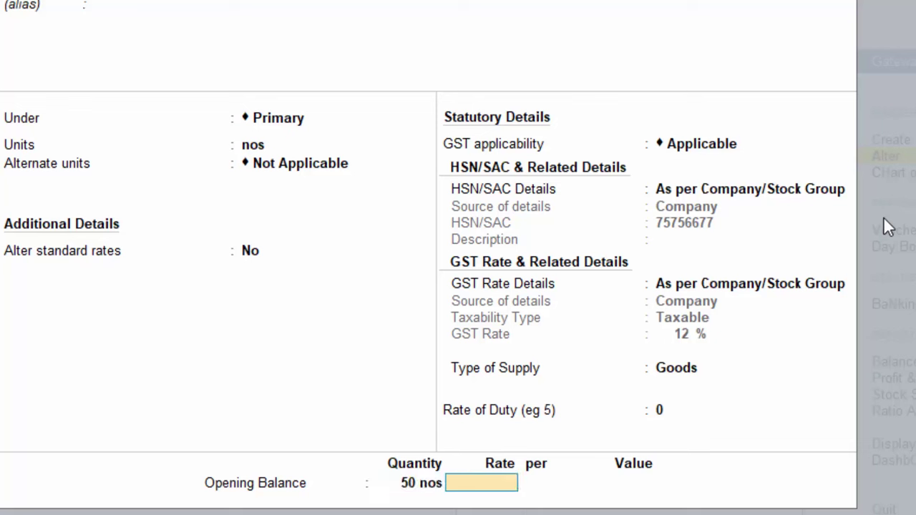
pyautogui.write('100')
pyautogui.press('Return')
pyautogui.press('Return')
pyautogui.press('Return')
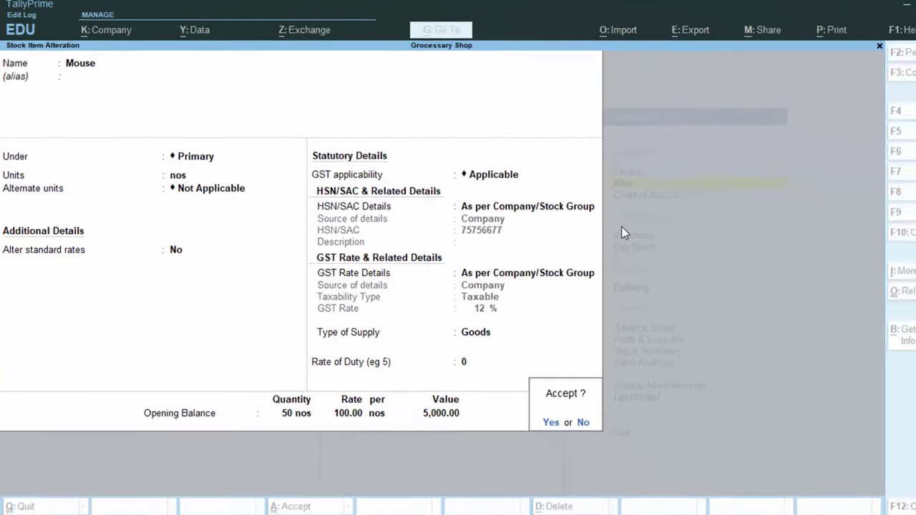
pyautogui.press('Return')
pyautogui.press('BackSpace')
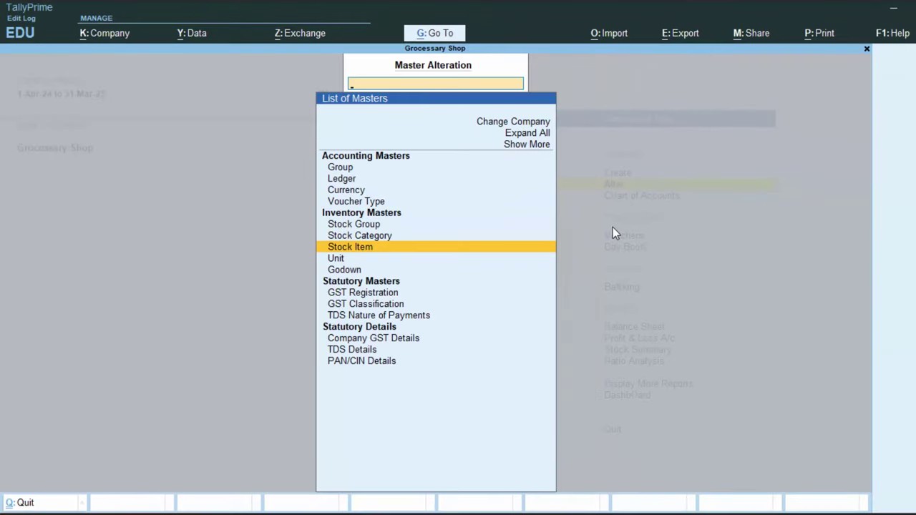
pyautogui.press('Escape')
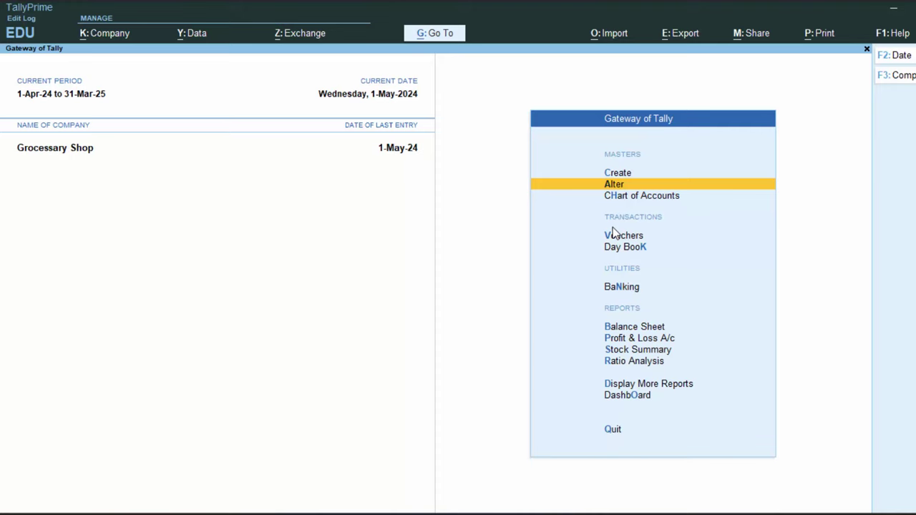
# Start a sales voucher for Customer 1 and leave all dispatch details blank.
pyautogui.press('v')
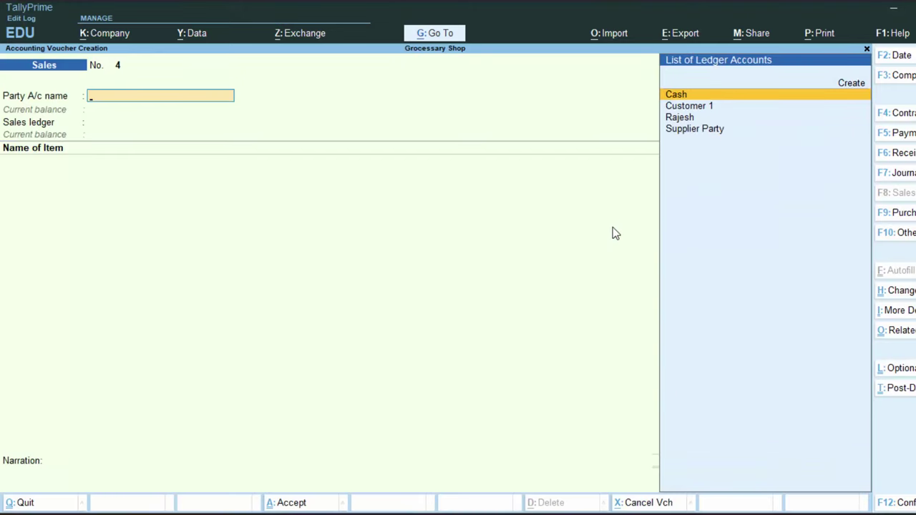
pyautogui.press('Down')
pyautogui.press('Return')
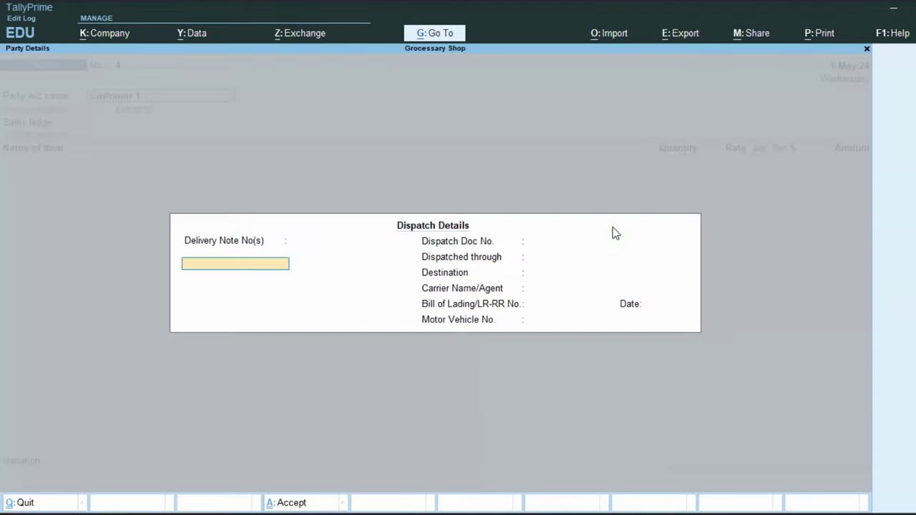
pyautogui.press('Return')
pyautogui.press('Return')
pyautogui.press('Return')
pyautogui.press('Return')
pyautogui.press('Return')
pyautogui.press('Return')
pyautogui.press('Return')
pyautogui.press('Return')
pyautogui.press('Return')
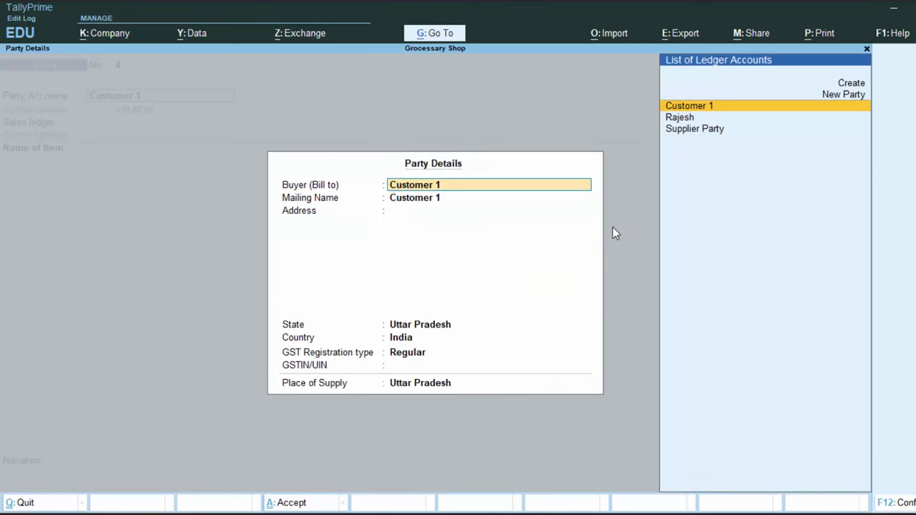
# Accept the default party details for Customer 1 and choose Sales A/c as the sales ledger.
pyautogui.press('Return')
pyautogui.press('Return')
pyautogui.press('Return')
pyautogui.press('Return')
pyautogui.press('Return')
pyautogui.press('Return')
pyautogui.press('Return')
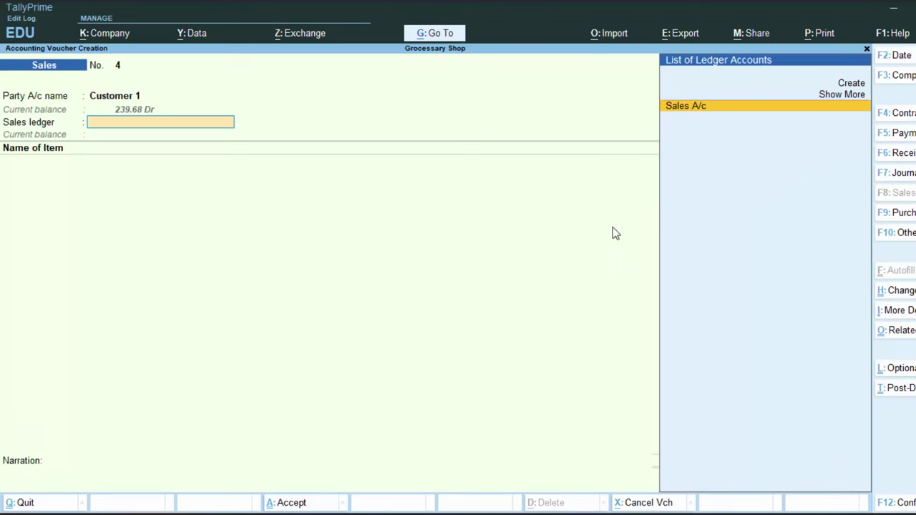
pyautogui.press('Return')
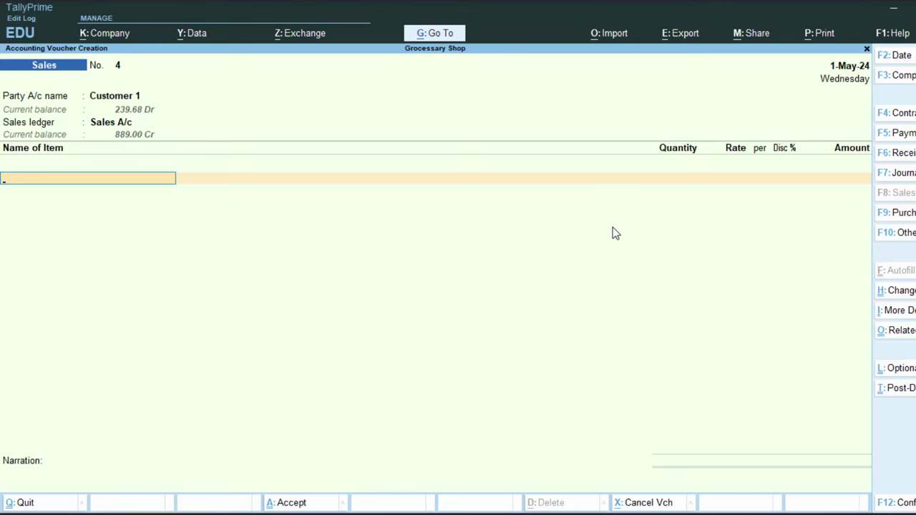
# Add Mouse to the sales voucher and try a quantity of 55 nos.
pyautogui.write('M')
pyautogui.press('Return')
pyautogui.write('55')
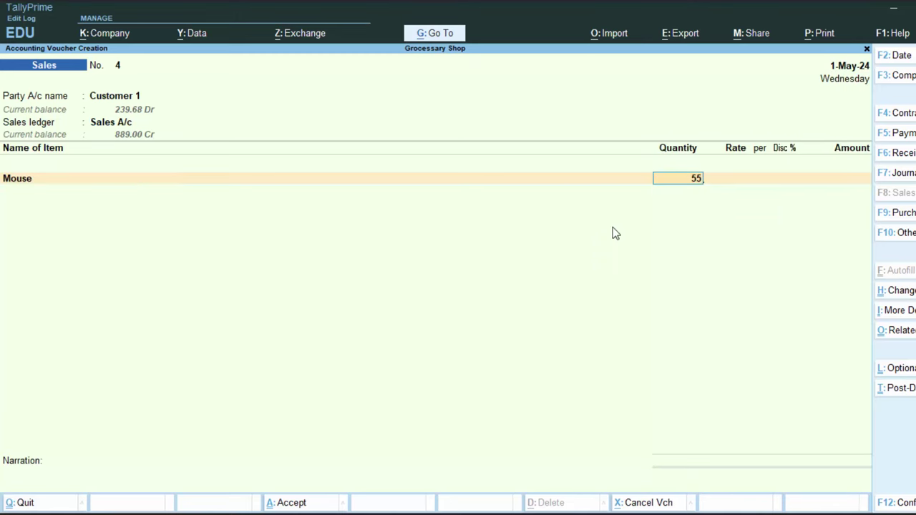
pyautogui.press('Return')
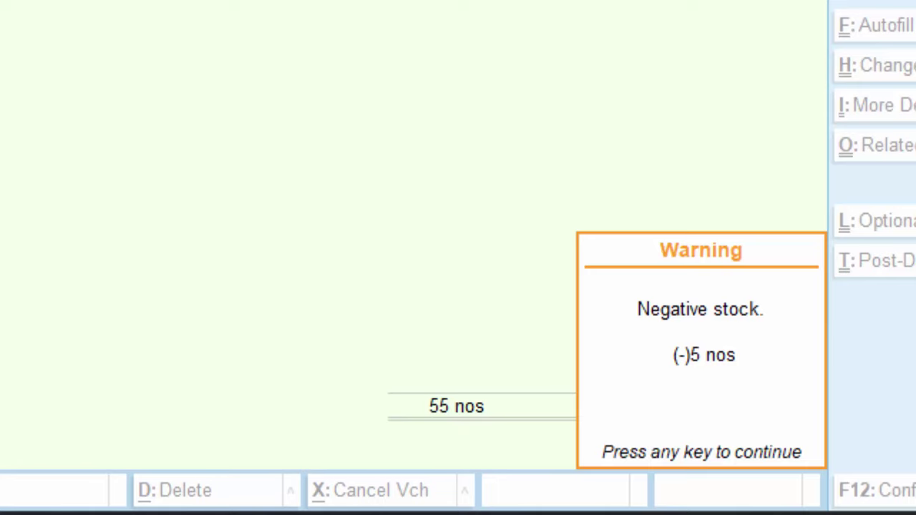
pyautogui.press('Return')
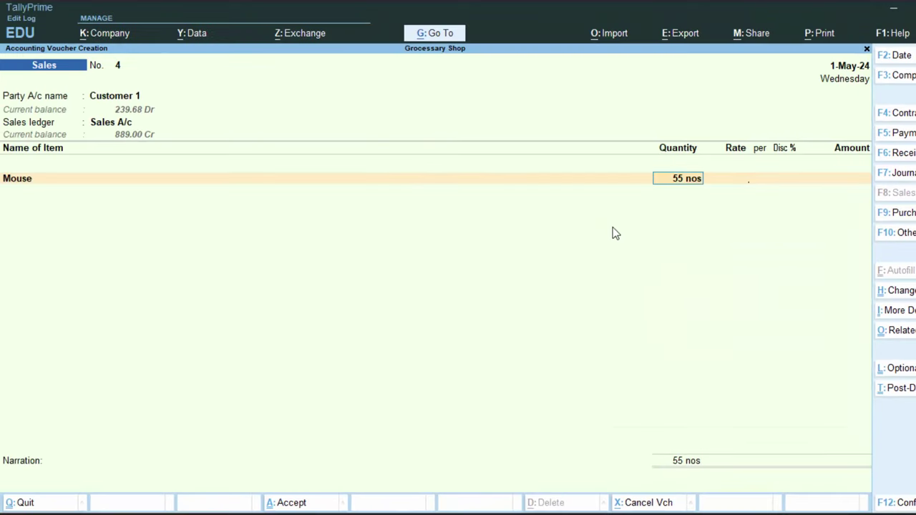
# Set Mouse's quantity to 10 nos at a rate of 230 per nos and finish the item list.
pyautogui.write('10')
pyautogui.press('Return')
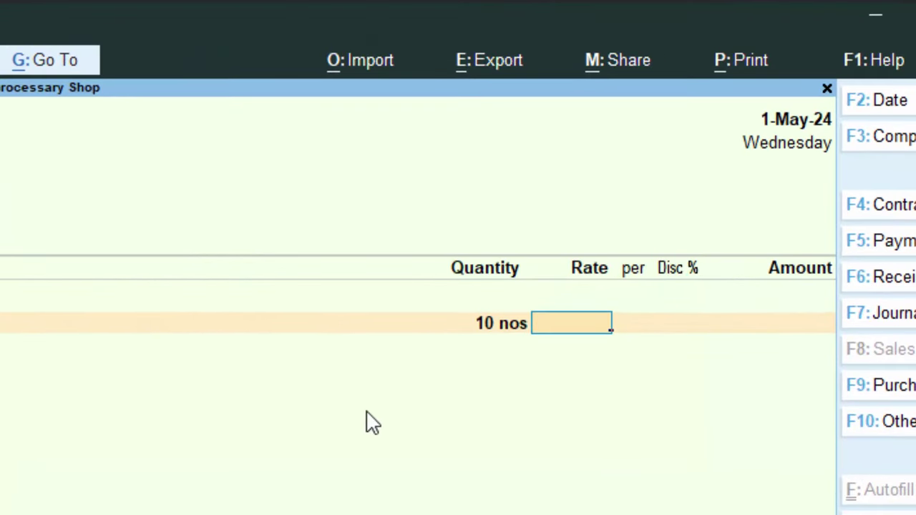
pyautogui.write('230')
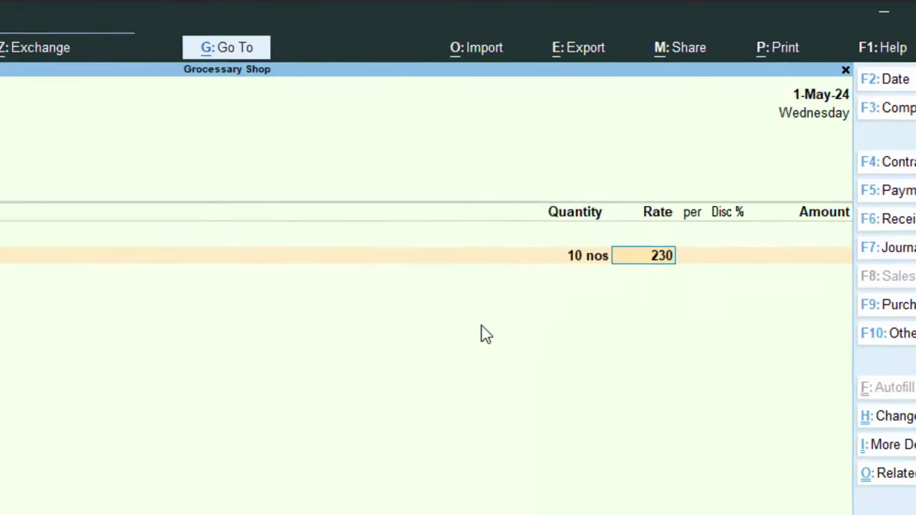
pyautogui.press('Return')
pyautogui.press('Return')
pyautogui.press('Return')
pyautogui.press('Return')
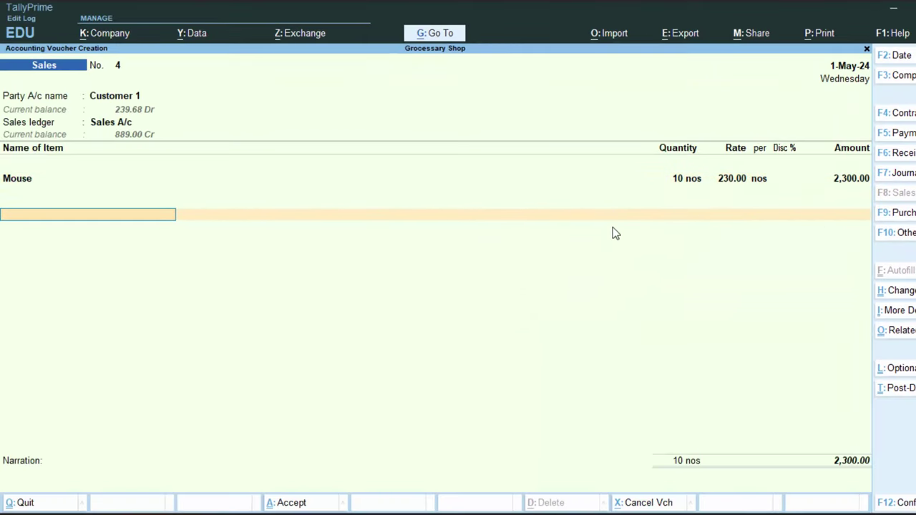
# Add the Cgst and Sgst ledgers with their calculated amounts, save the sales voucher without narration and leave voucher entry.
pyautogui.write('c')
pyautogui.press('Return')
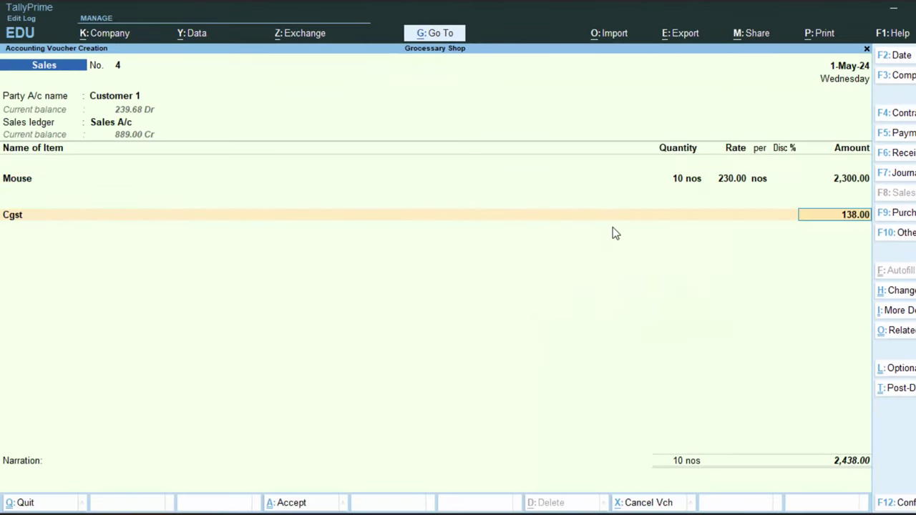
pyautogui.press('Return')
pyautogui.write('s')
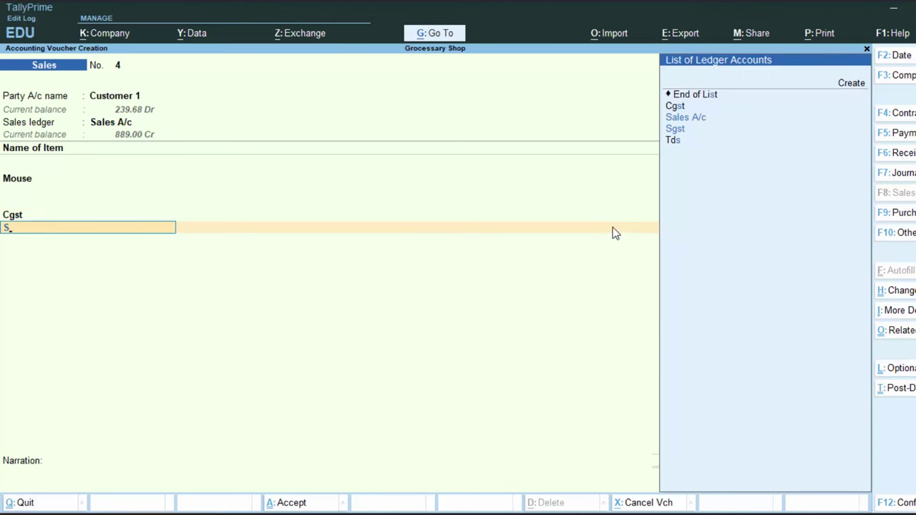
pyautogui.write('g')
pyautogui.press('Return')
pyautogui.press('Return')
pyautogui.press('Return')
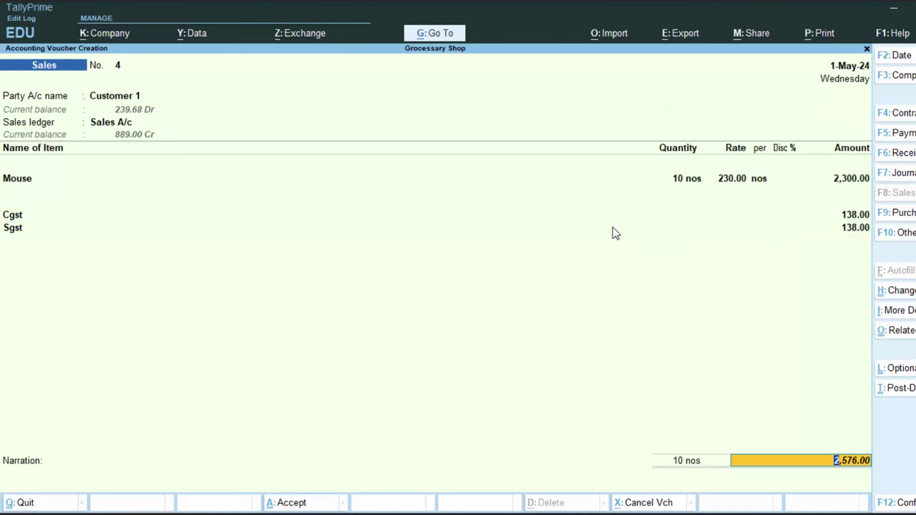
pyautogui.press('Return')
pyautogui.press('Return')
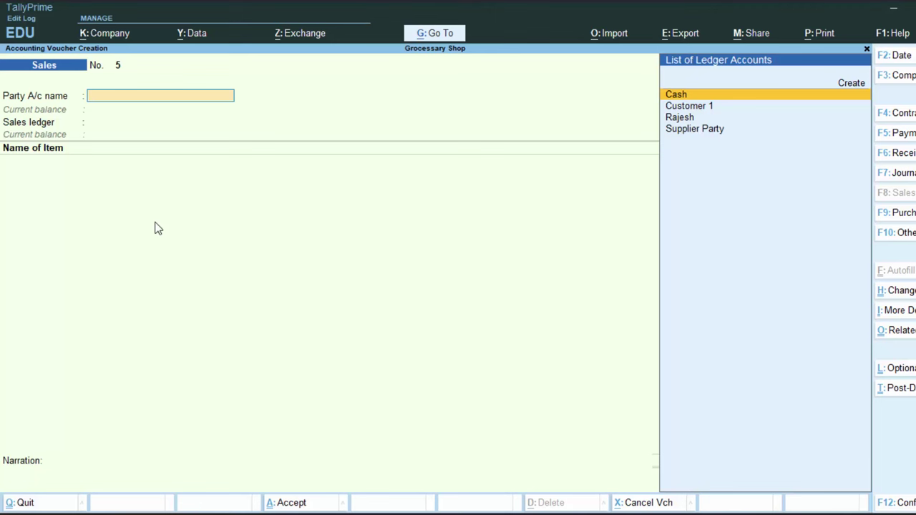
pyautogui.press('Escape')
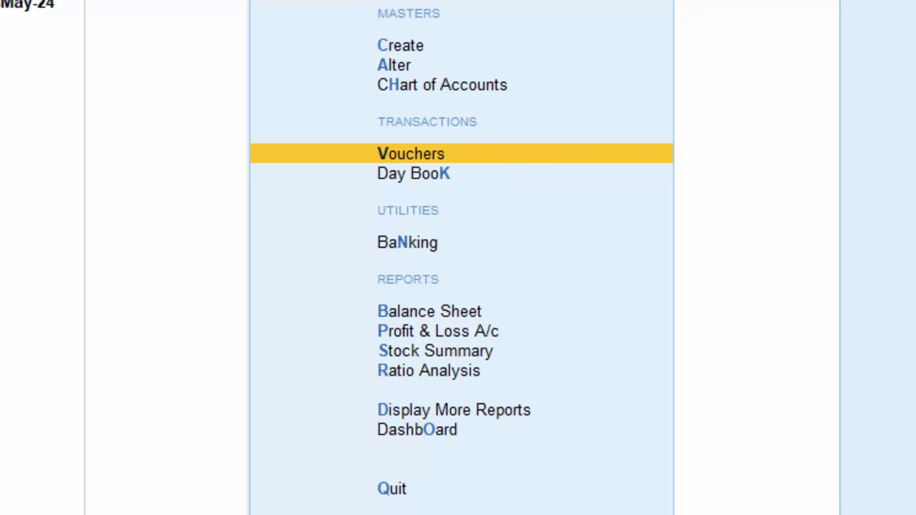
# Examine Mouse's closing balance and stock movements in the Stock Summary, and return to the Gateway of Tally.
pyautogui.press('Down')
pyautogui.press('Down')
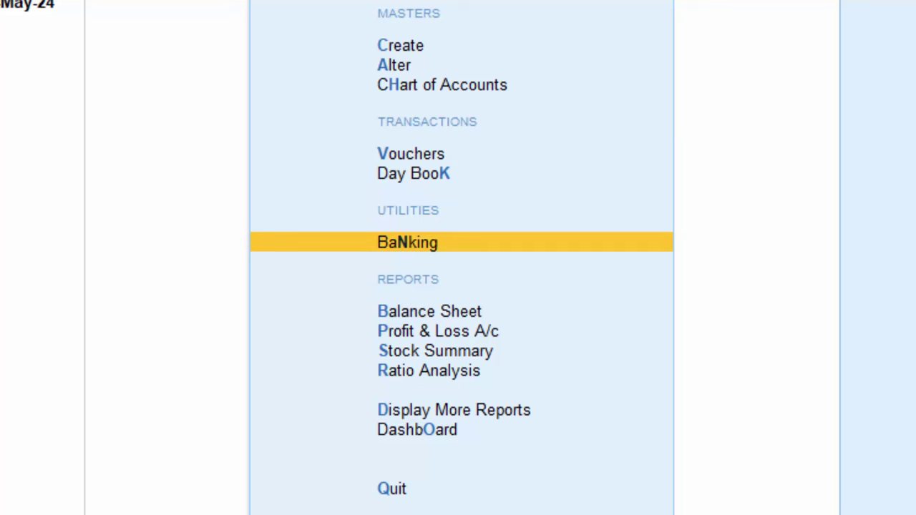
pyautogui.press('Down')
pyautogui.press('Down')
pyautogui.press('Down')
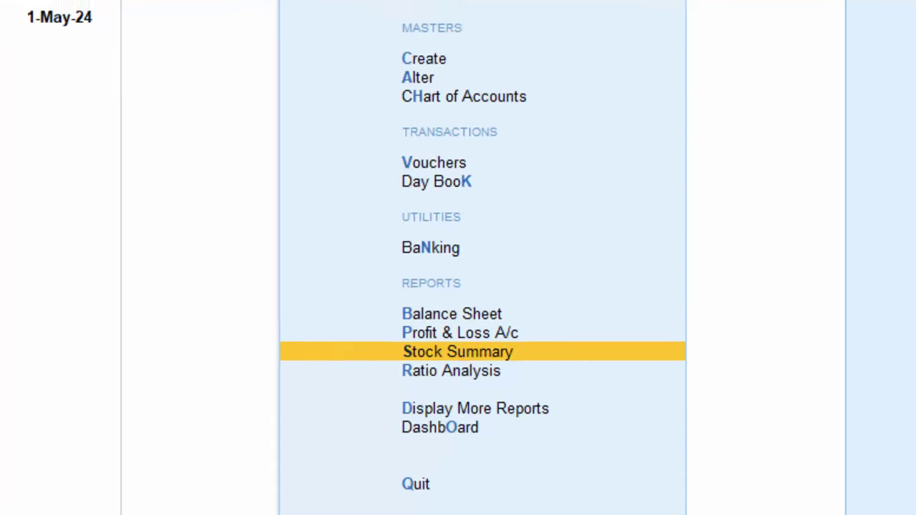
pyautogui.press('Return')
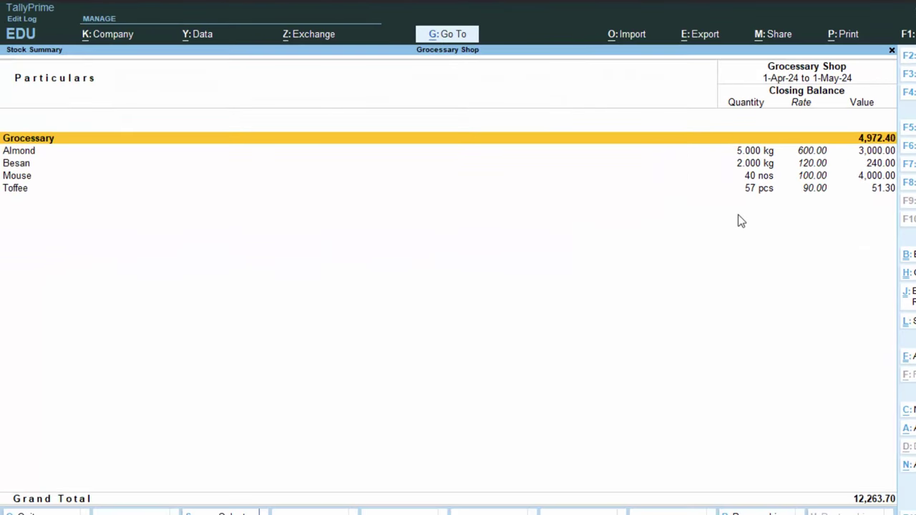
pyautogui.click(752, 180)
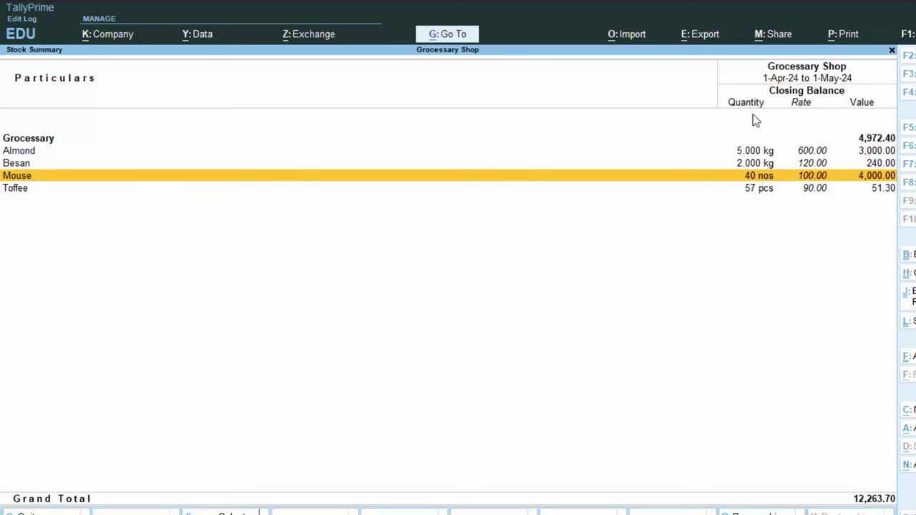
pyautogui.click(751, 181)
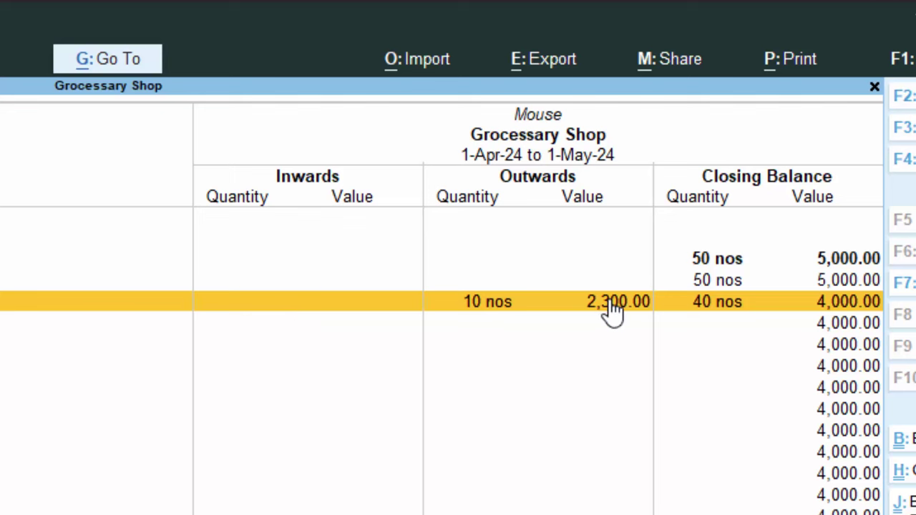
pyautogui.press('Escape')
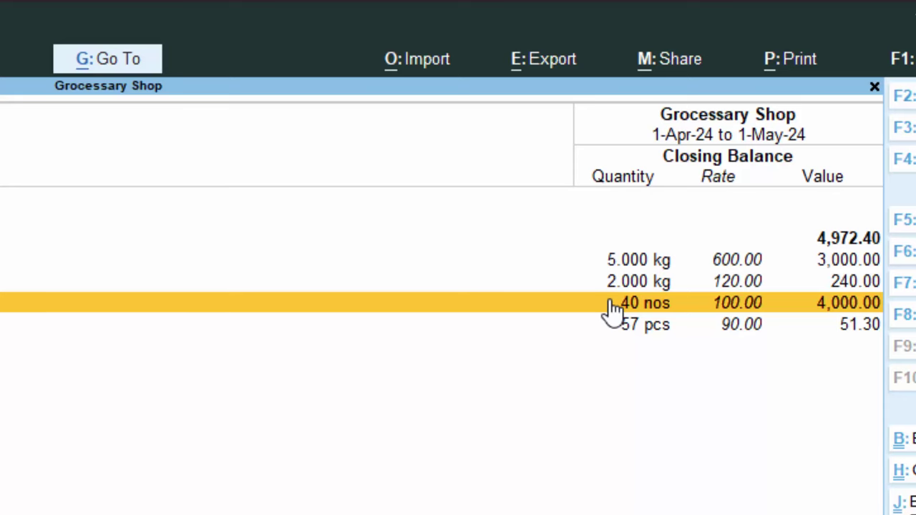
pyautogui.press('Escape')
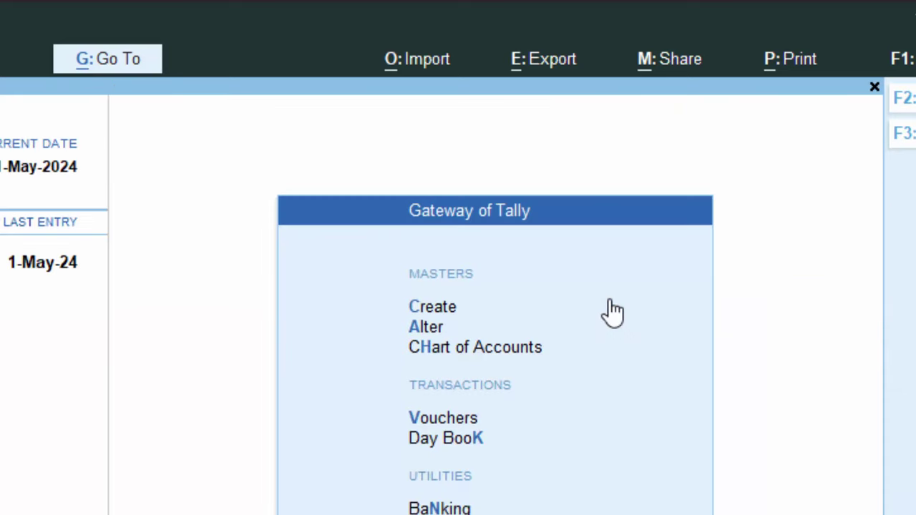